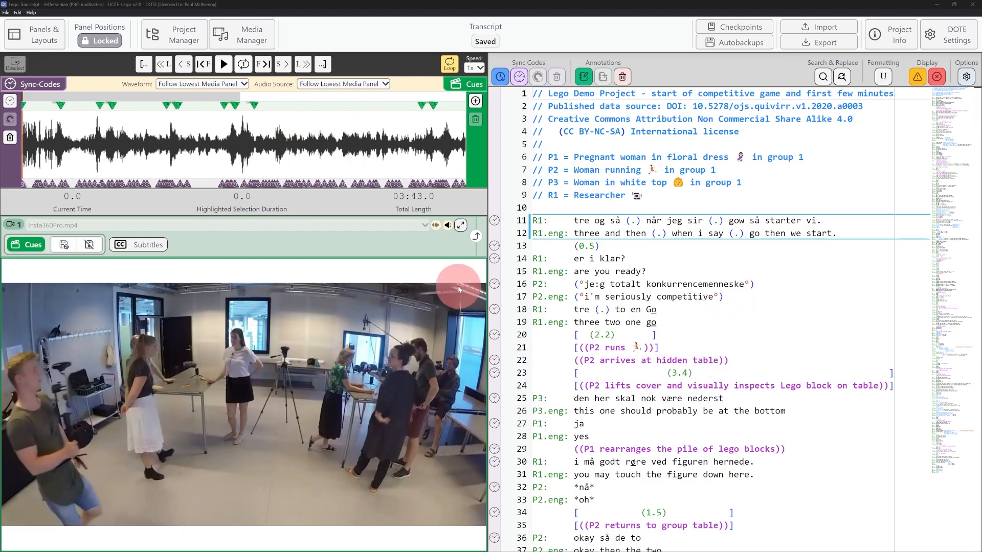
Look over the available panel layouts, and make the timeline panel slightly taller and wider
left_click(44, 40)
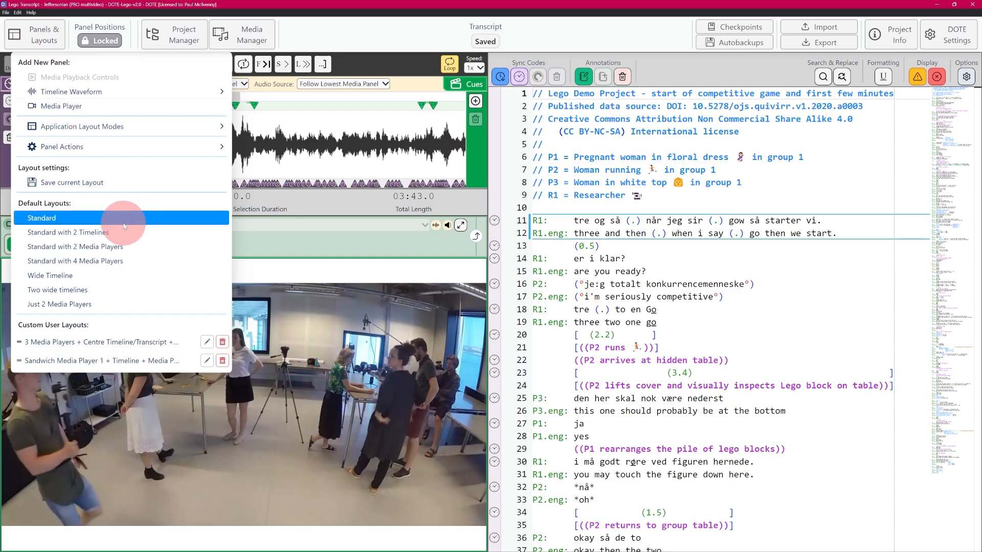
left_click(365, 39)
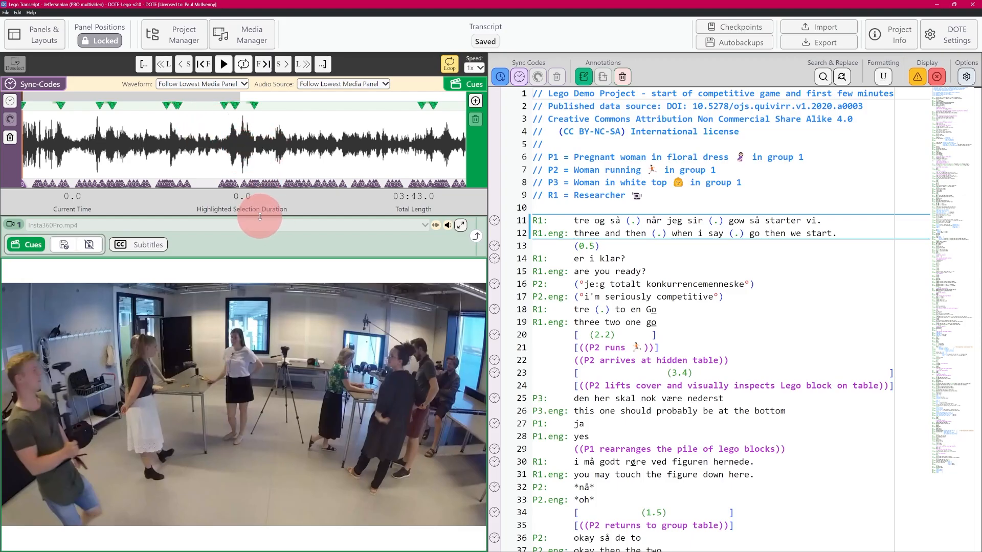
mouse_move(264, 216)
left_mouse_down()
mouse_move(261, 262)
mouse_move(269, 217)
mouse_move(268, 226)
left_mouse_up()
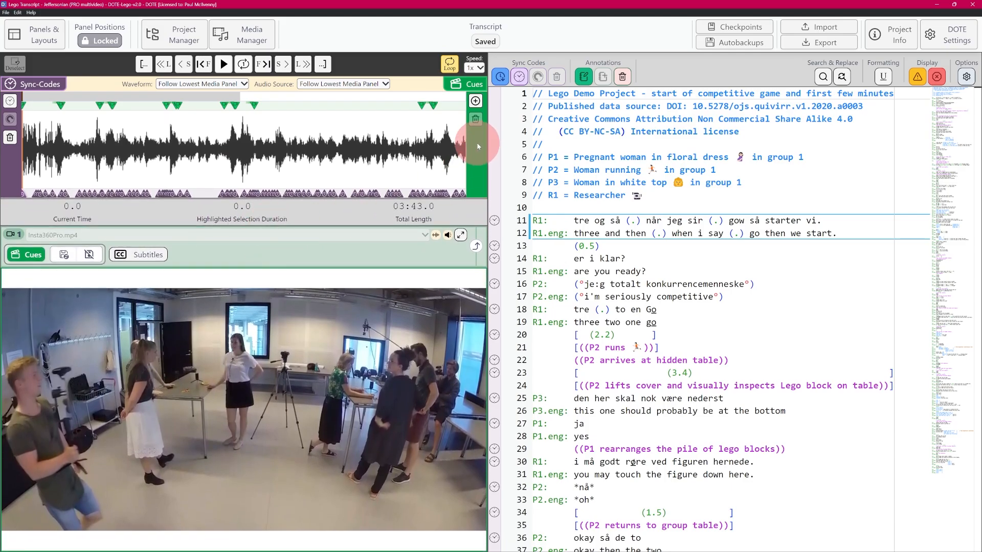
left_click_drag(485, 144, 506, 143)
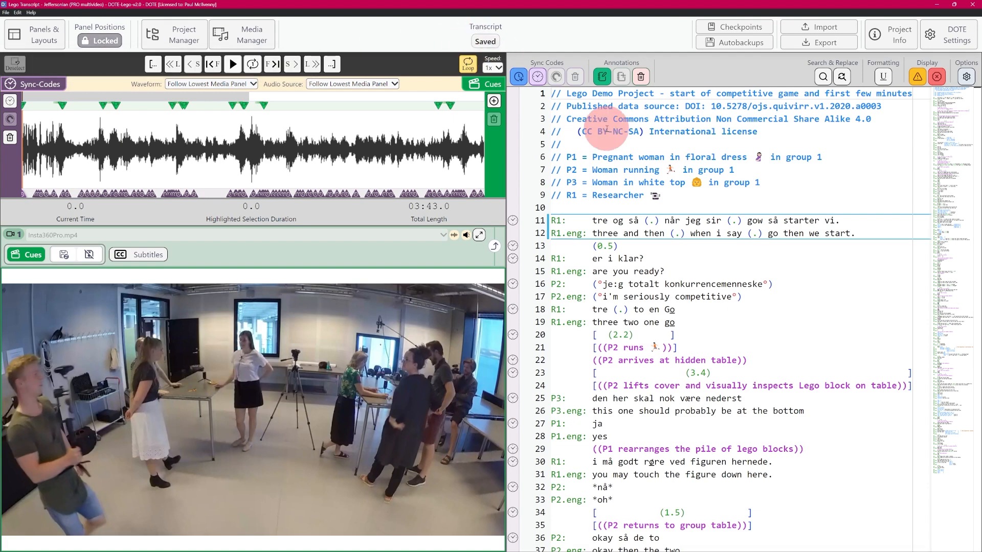
Unlock the panel positions, and move the Timeline panel below Media Player 1 and back above it
left_click(104, 42)
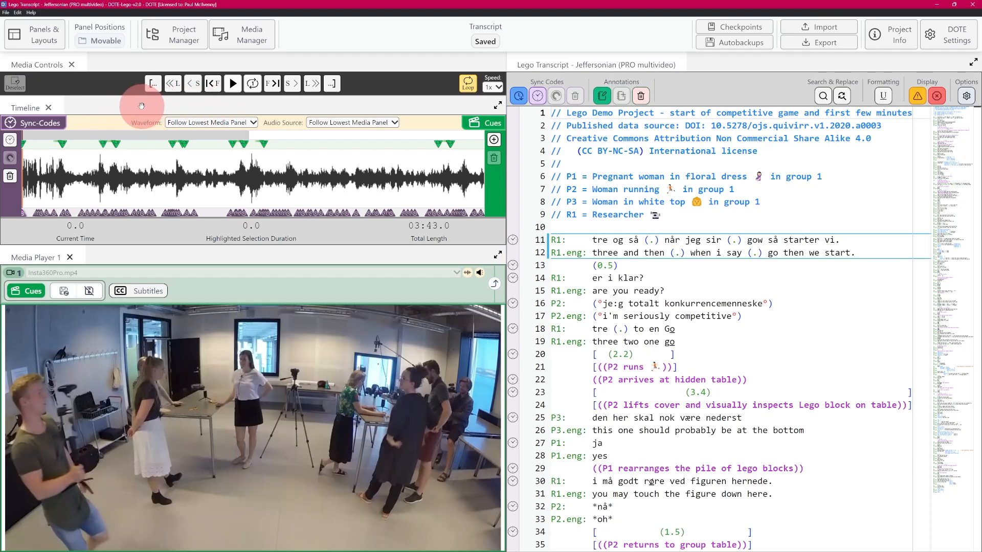
mouse_move(124, 108)
left_mouse_down()
mouse_move(137, 186)
mouse_move(177, 284)
mouse_move(166, 321)
mouse_move(178, 435)
mouse_move(216, 515)
mouse_move(204, 512)
mouse_move(247, 500)
mouse_move(237, 519)
mouse_move(286, 519)
left_mouse_up()
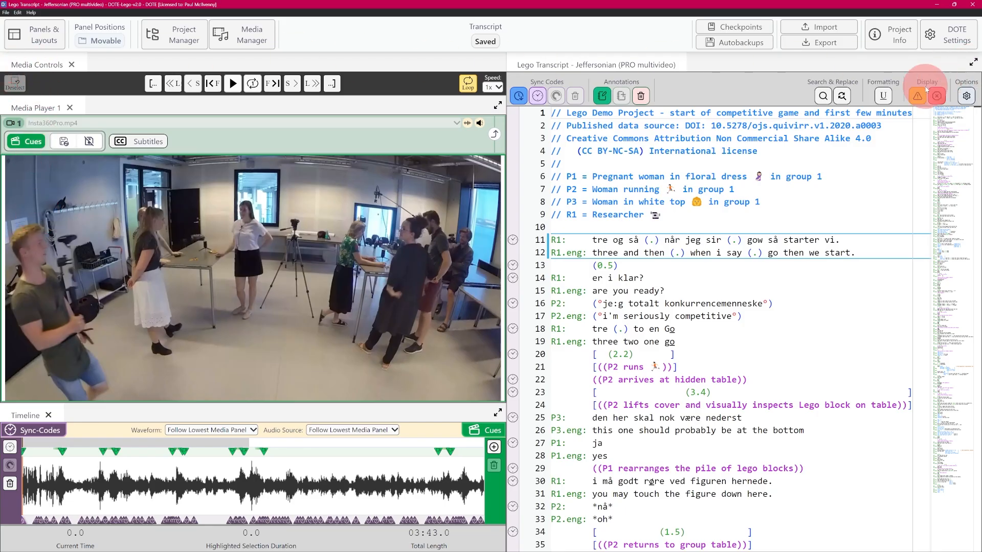
left_click_drag(119, 413, 104, 92)
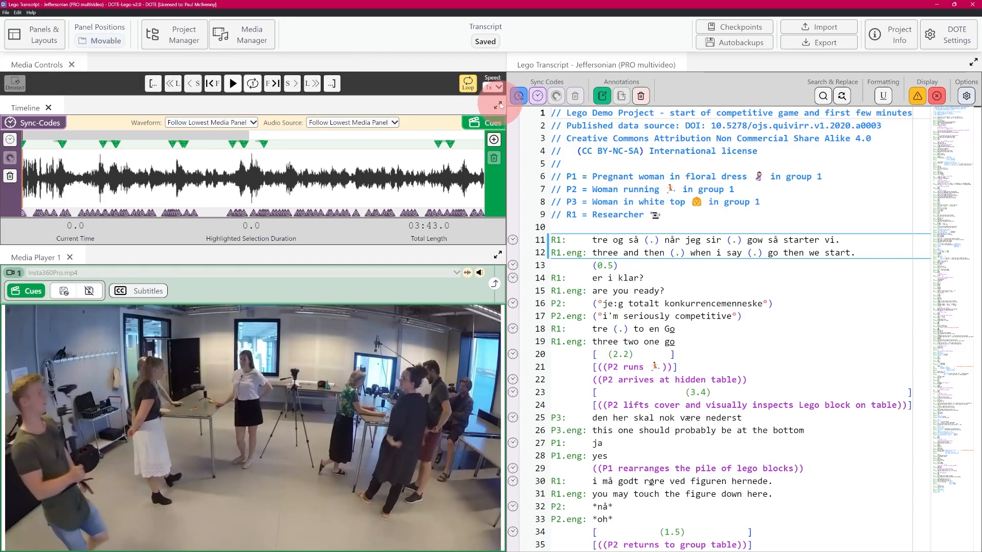
Maximise the Timeline panel and restore it to its docked size, and lock the panel positions
left_click(497, 106)
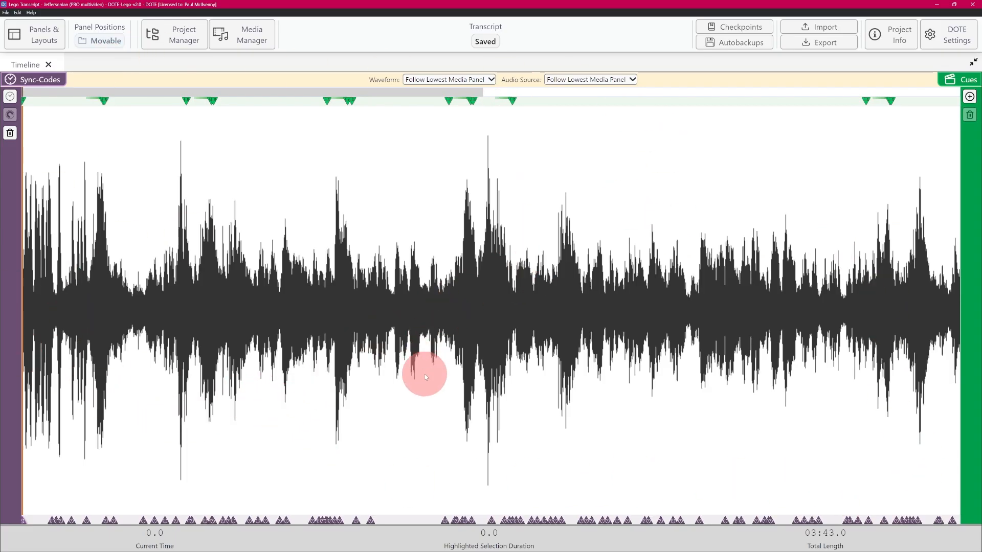
left_click(973, 63)
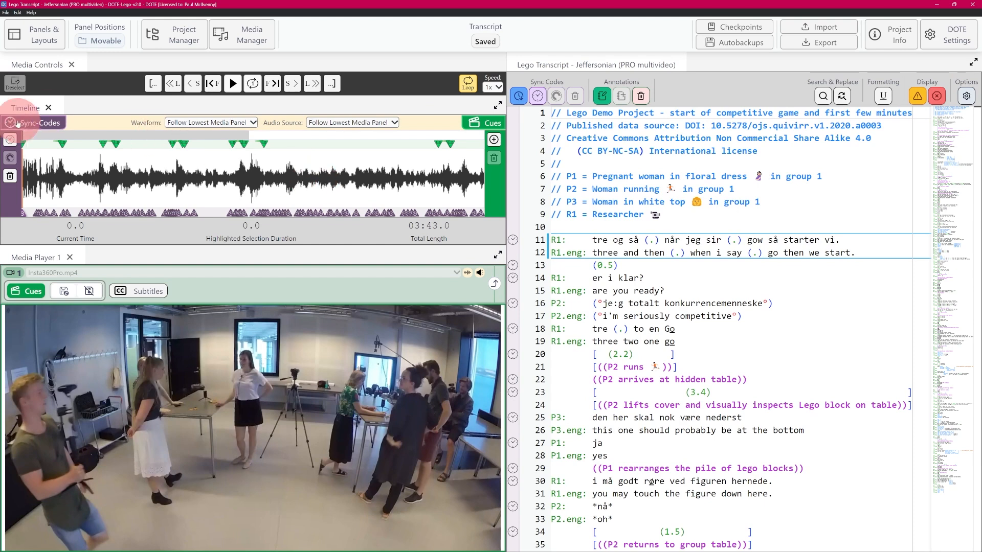
left_click(106, 41)
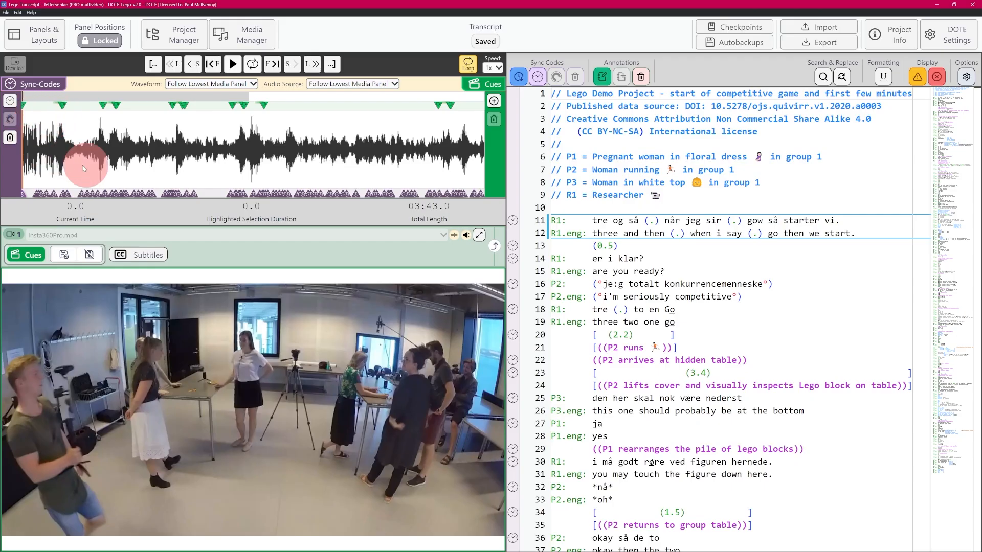
Look at the waveform regeneration option for G1-T1-GoPro.mp4 in the Media Manager, and close the manager
left_click(256, 37)
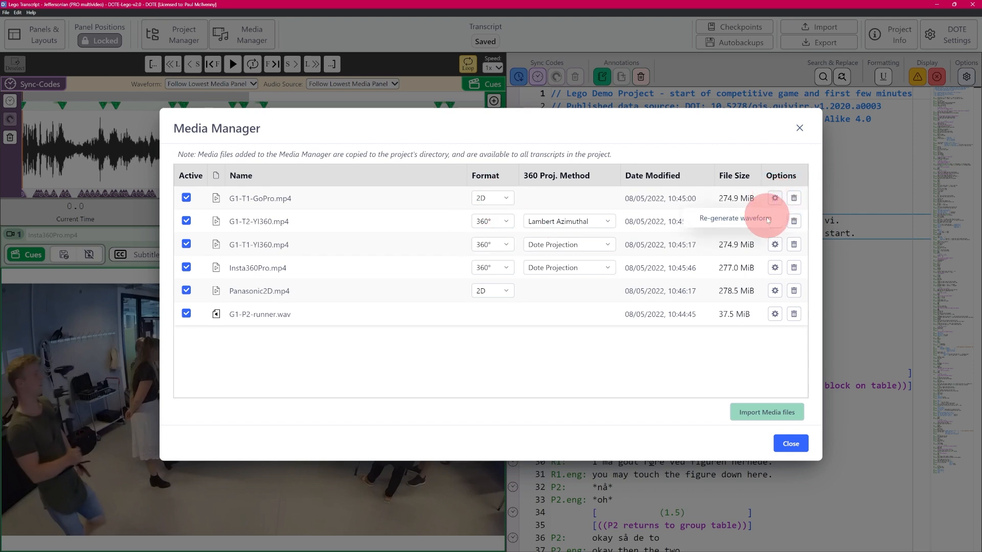
left_click(776, 198)
left_click(791, 448)
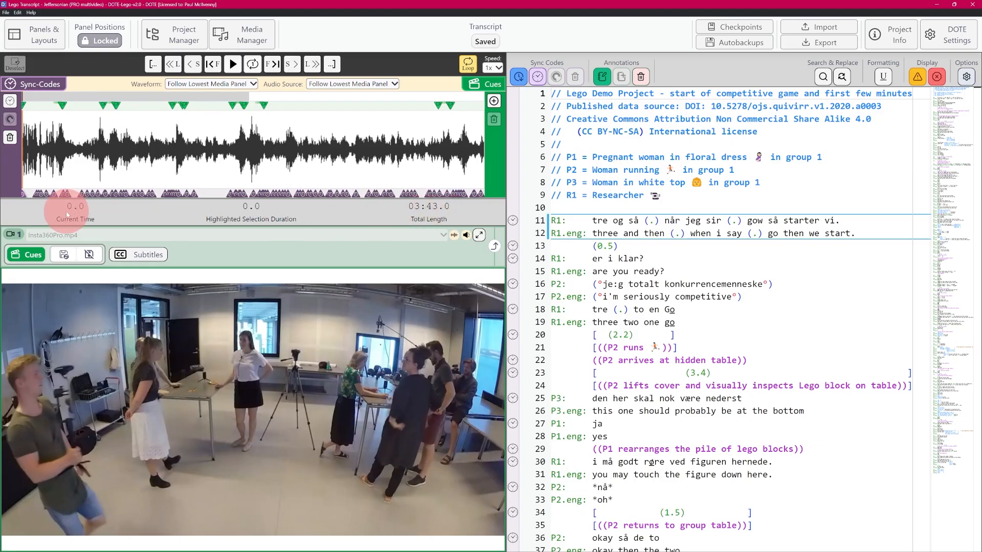
View the media at several points along the timeline waveform, and return to the sync code at transcript line 11
left_click(45, 137)
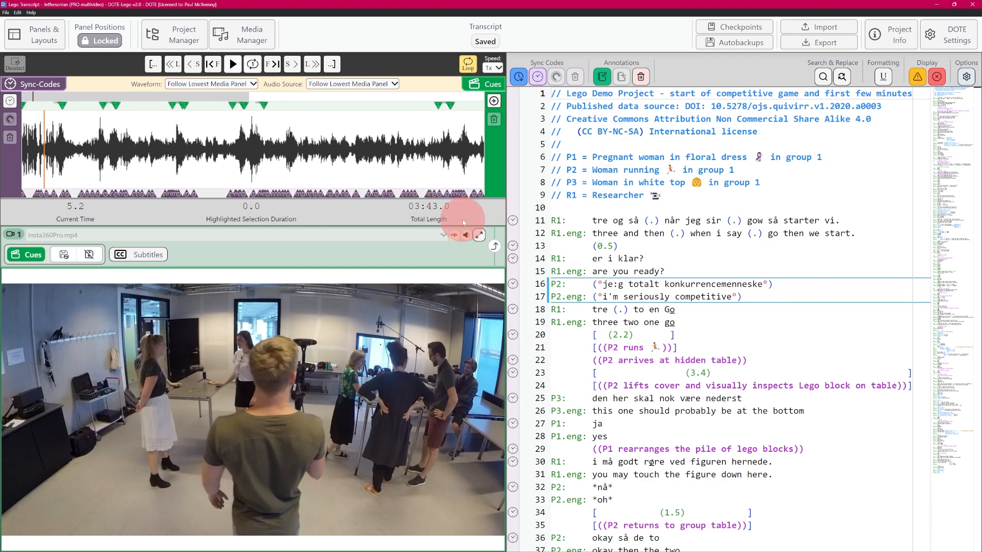
left_click(319, 136)
left_click(381, 144)
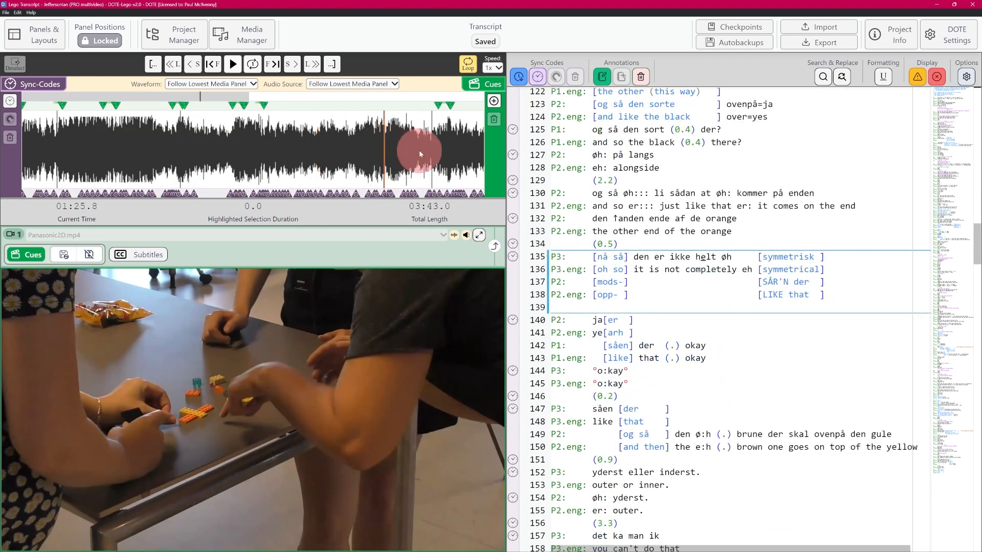
left_click(417, 143)
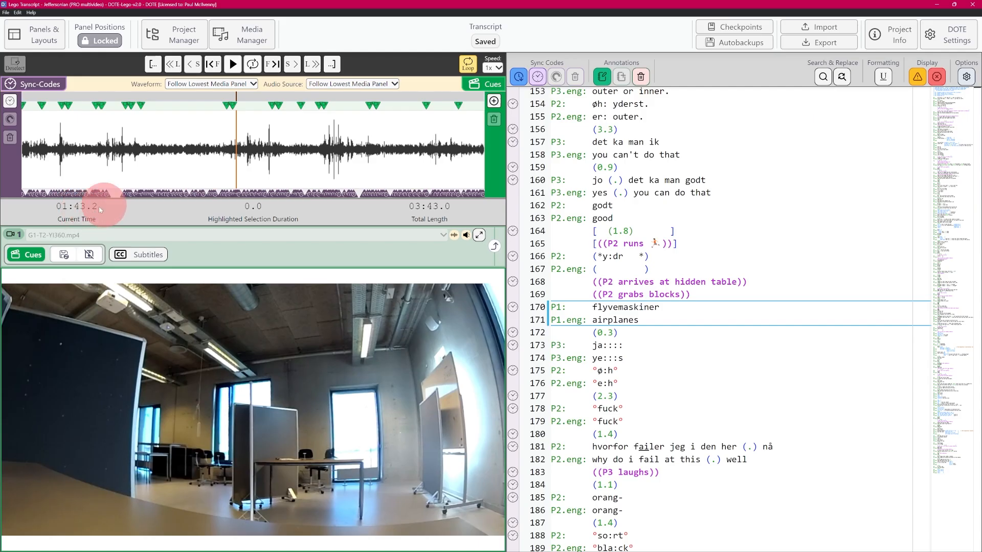
left_click_drag(964, 241, 896, 112)
left_click(511, 223)
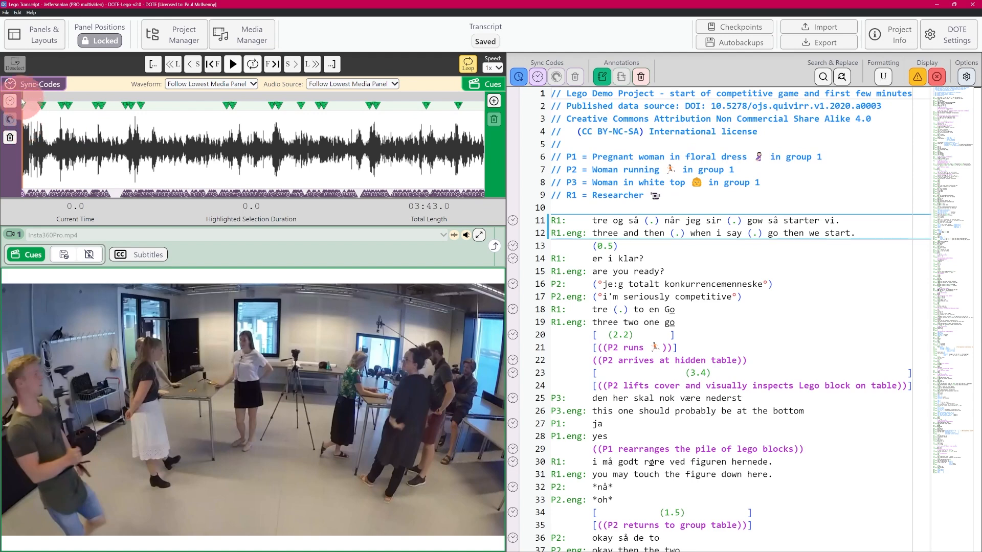
Turn off the cues in the timeline, and toggle the sync codes off and back on
left_click(483, 85)
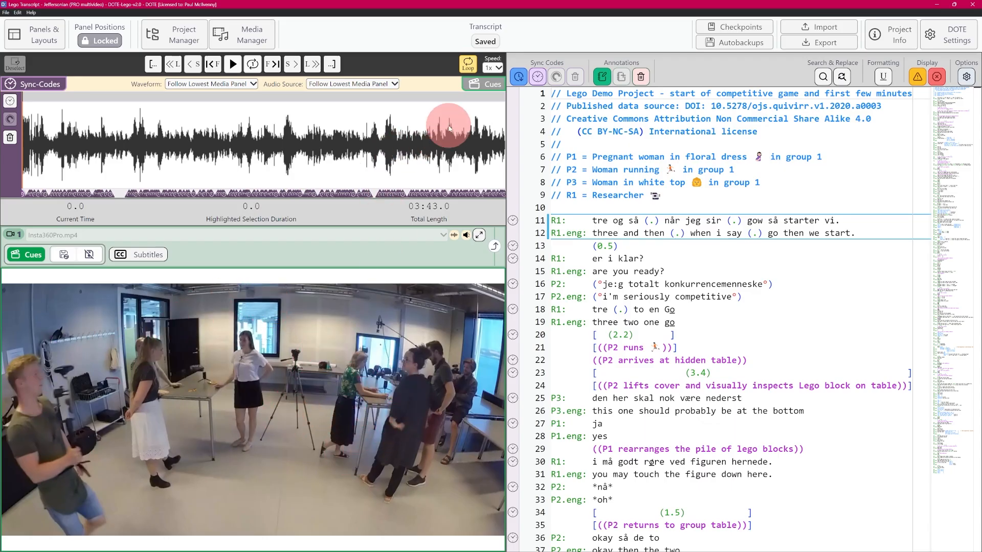
left_click(50, 89)
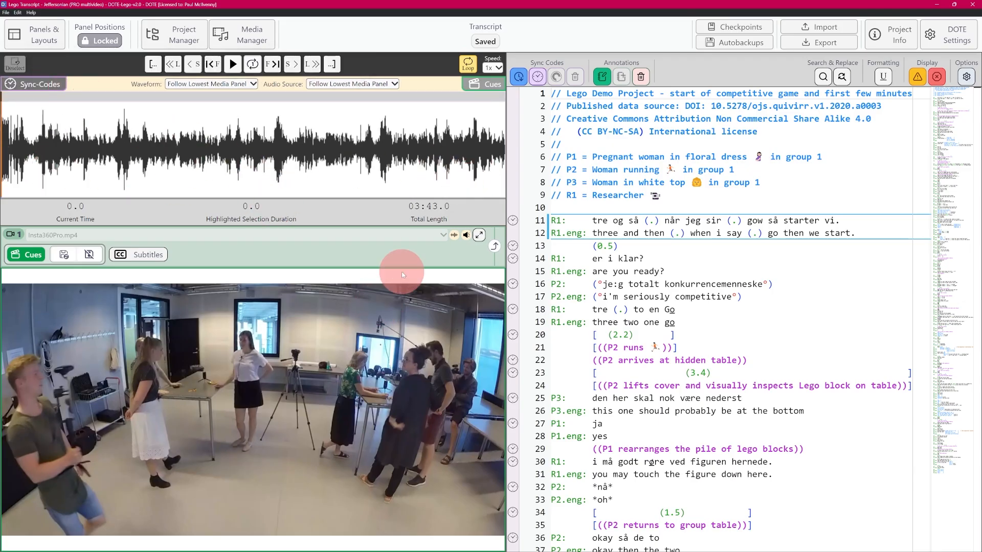
left_click(54, 88)
left_click(482, 85)
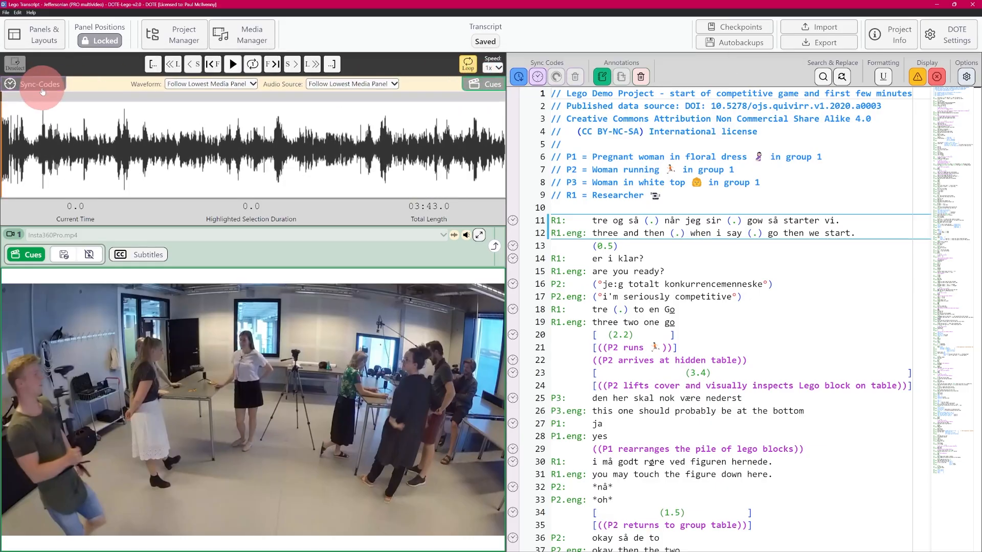
left_click(68, 90)
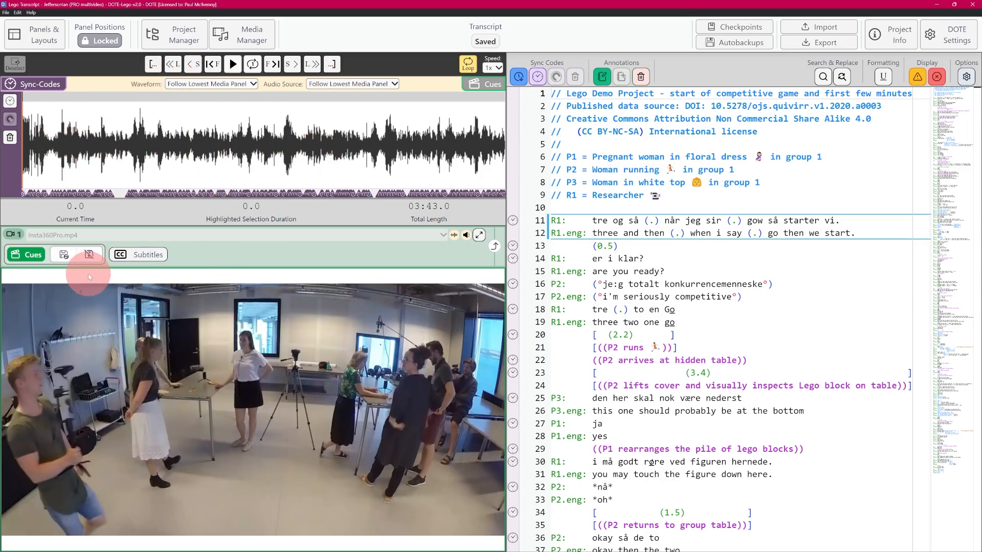
Move the playhead to about 18.3 s and set the timeline's waveform to G1-T1-YI360.mp4
left_click(63, 161)
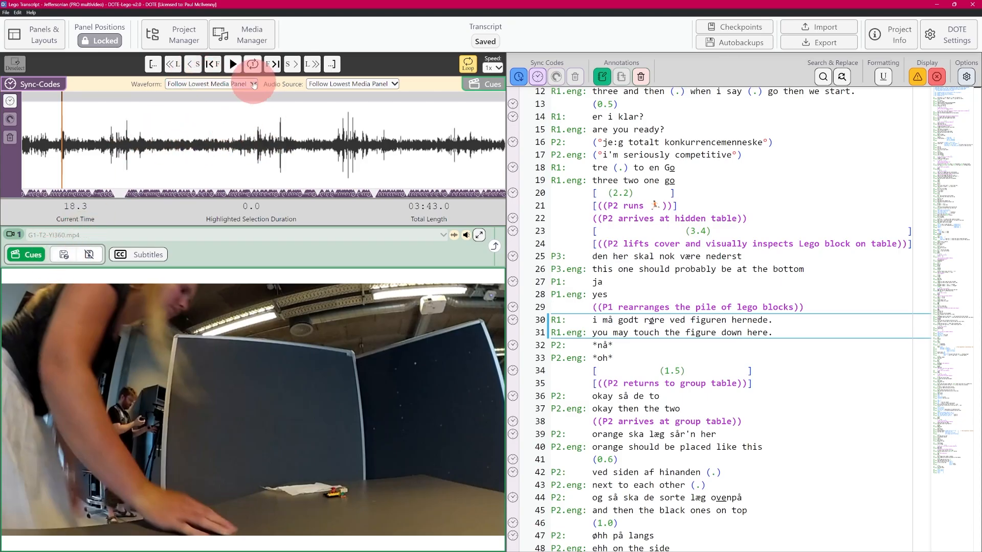
left_click(251, 83)
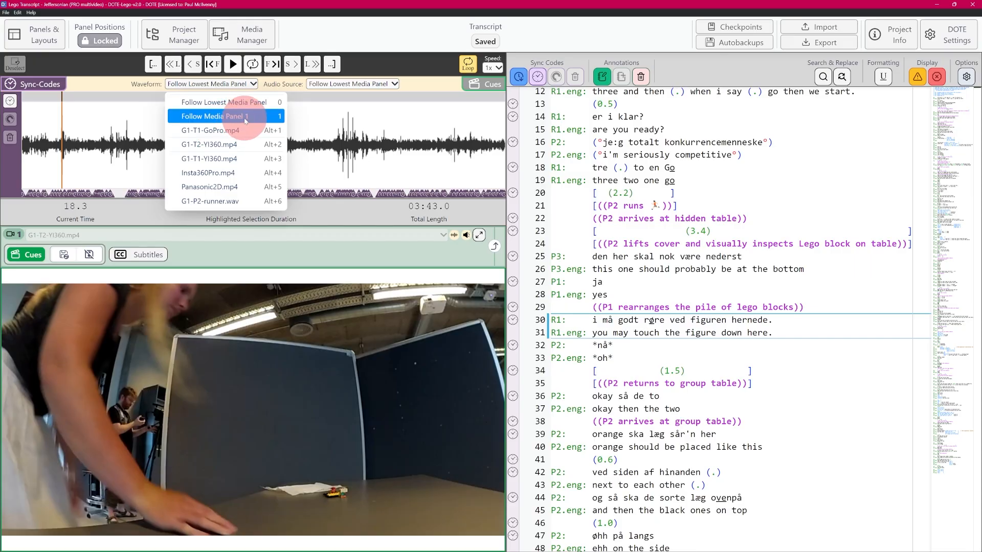
left_click(224, 161)
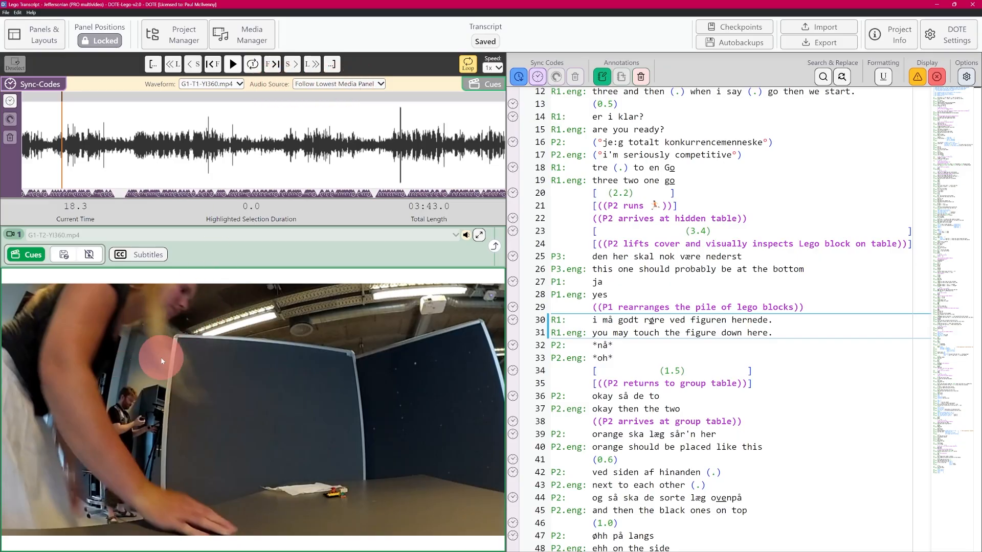
Set both the audio source and the waveform to G1-P2-runner.wav, and view the timeline at about 02:40.0 and 01:42.1
left_click(382, 86)
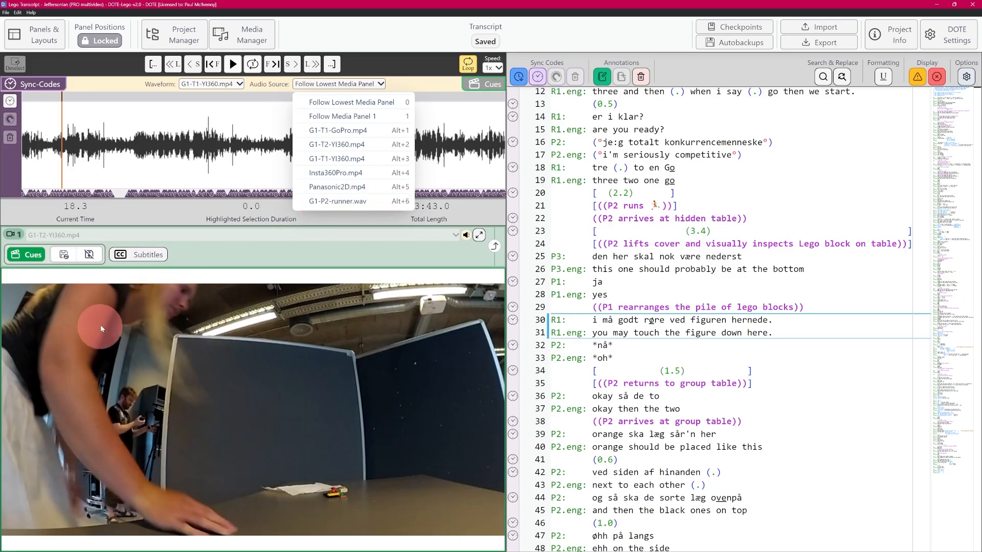
left_click(358, 203)
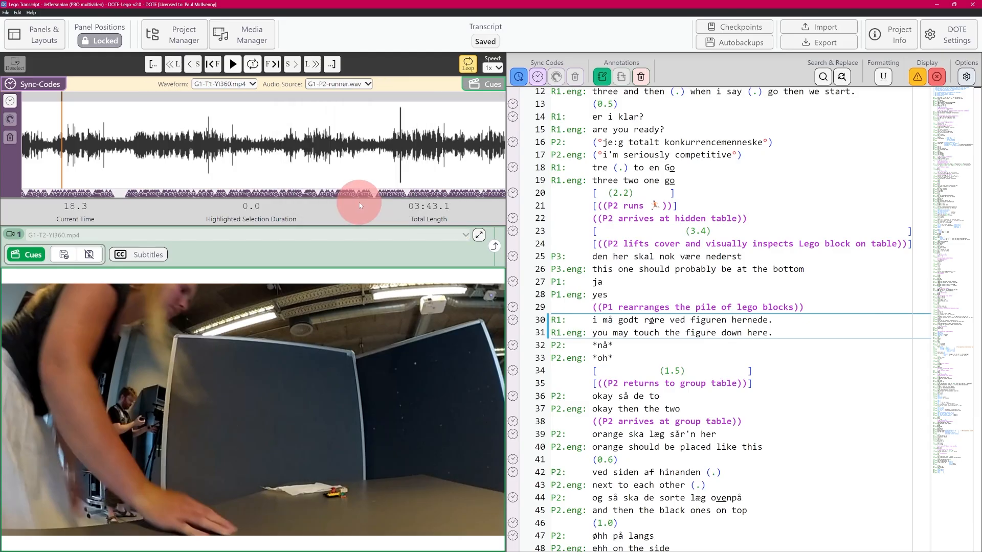
left_click(252, 84)
left_click(234, 201)
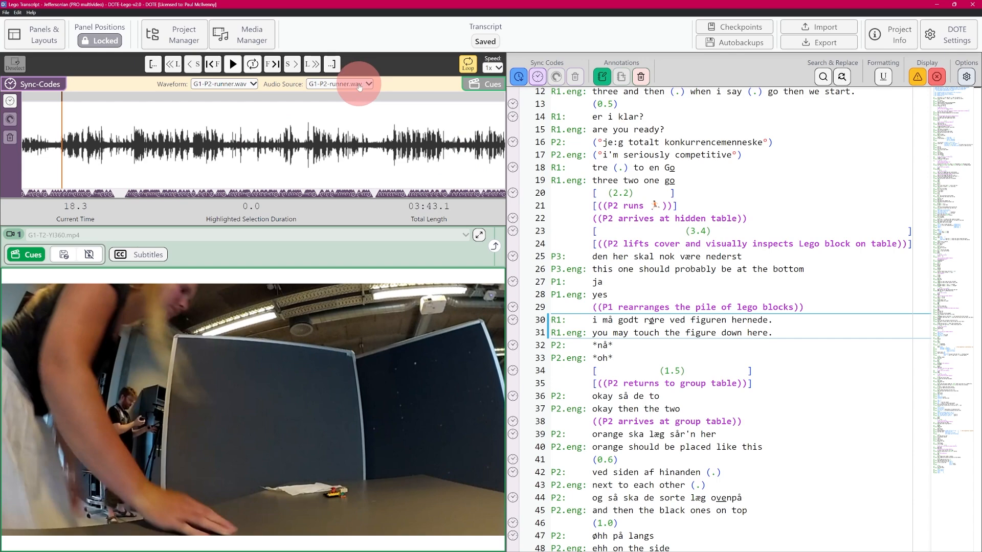
left_click_drag(164, 148, 369, 156)
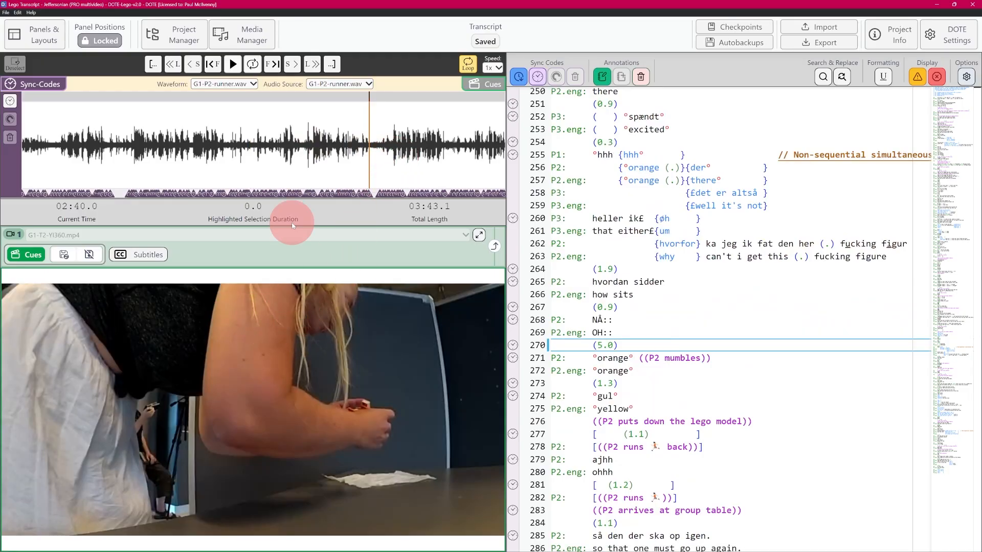
left_click(244, 150)
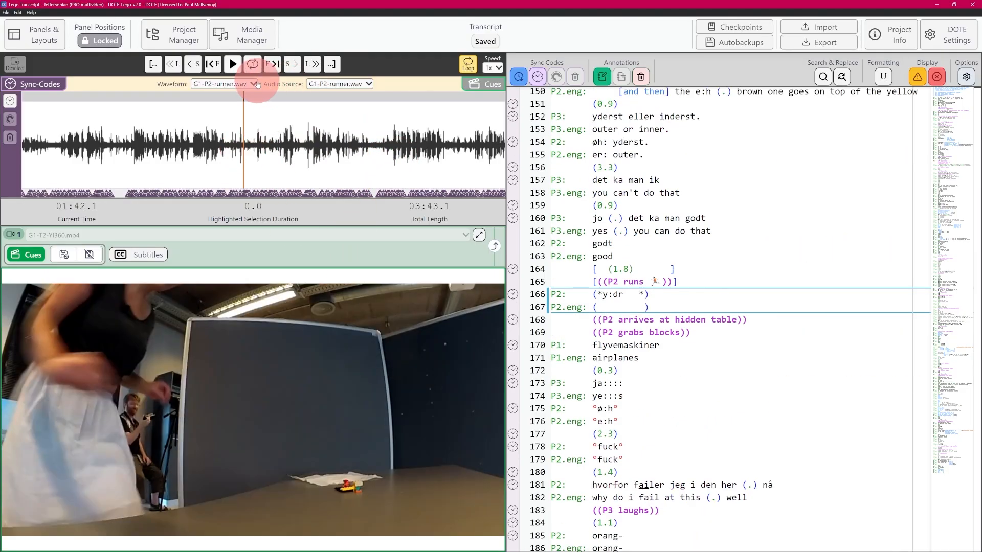
Set the waveform and audio source to Follow Lowest Media Panel, and return to the sync code at transcript line 11
left_click(255, 83)
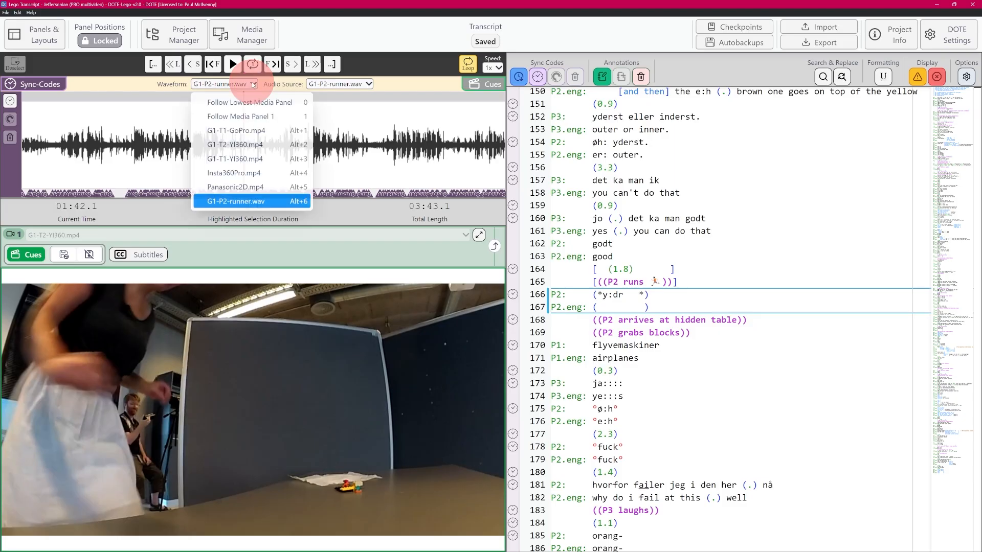
left_click(254, 102)
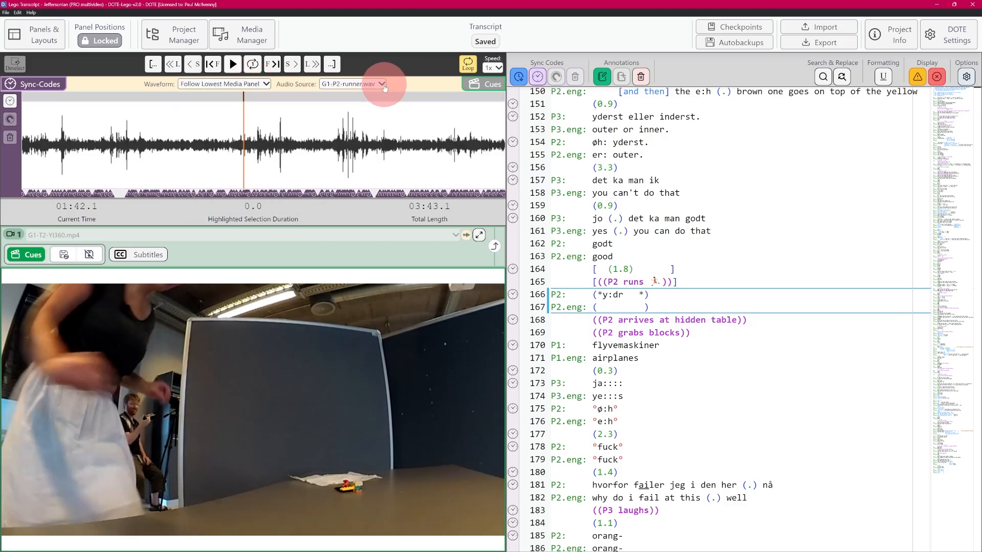
left_click(380, 84)
left_click(384, 103)
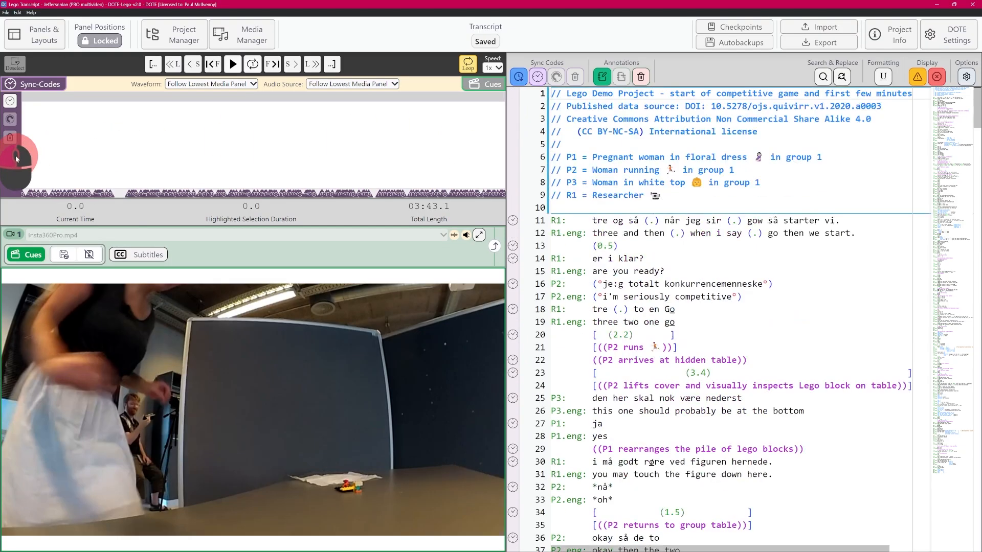
left_click(514, 220)
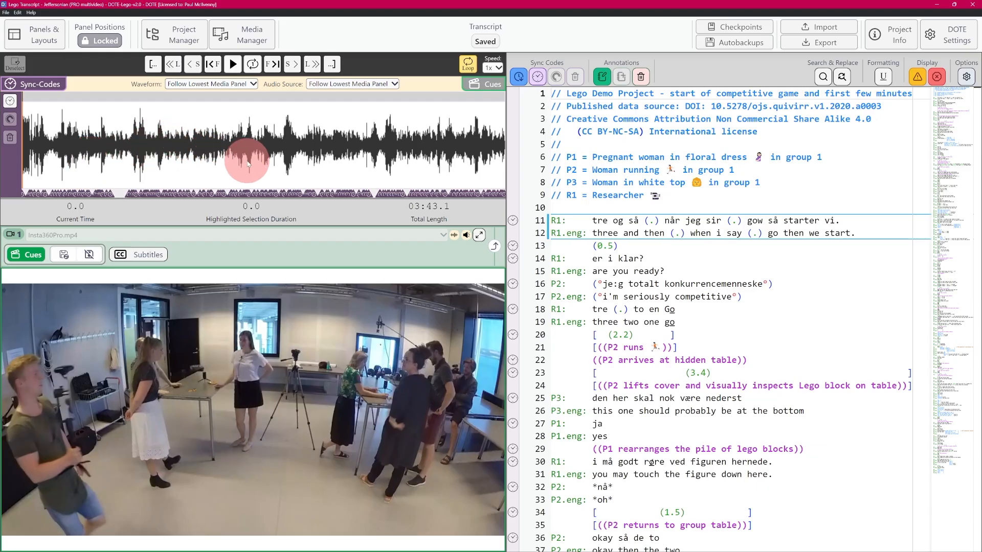
Zoom in on the middle of the timeline waveform
scroll(248, 163, "up", 3)
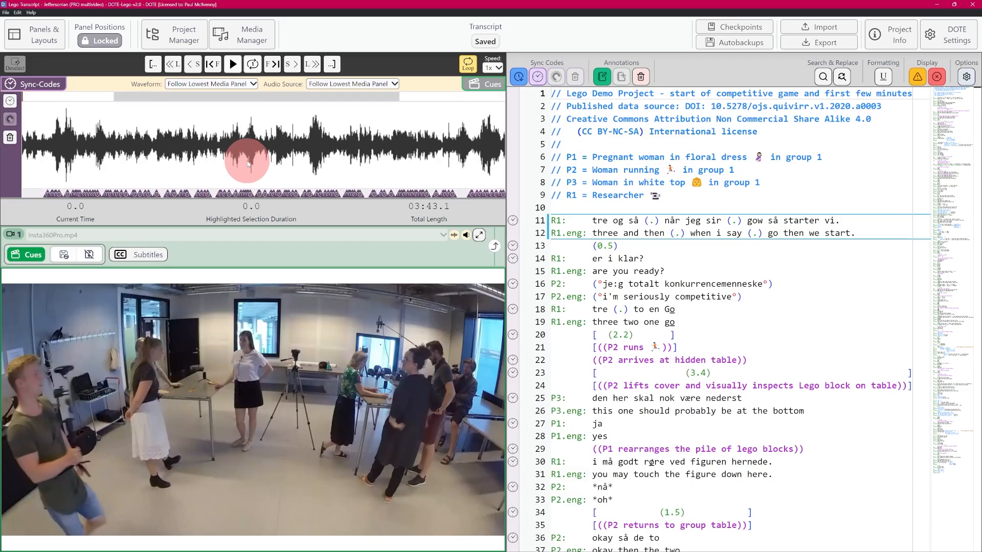
scroll(248, 164, "up", 3)
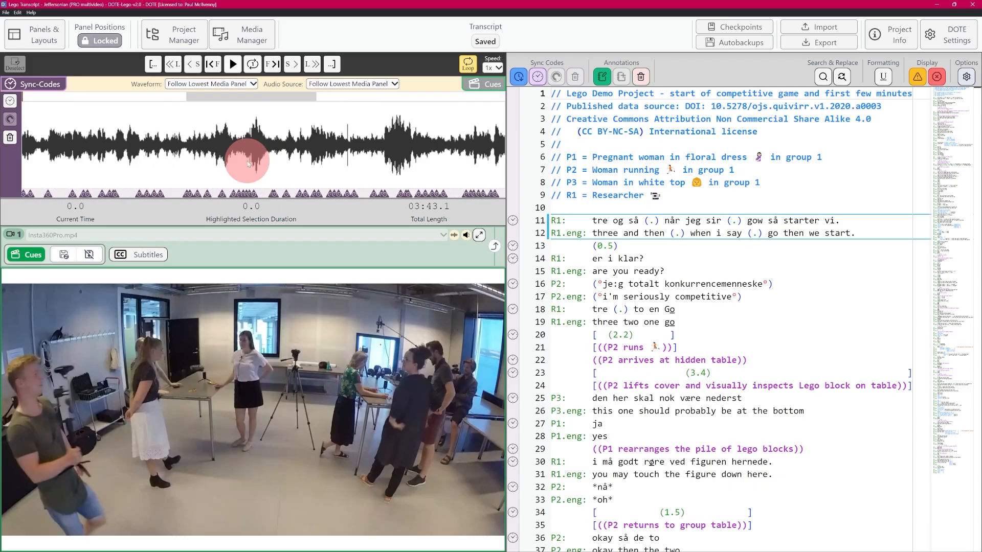
scroll(248, 164, "up", 2)
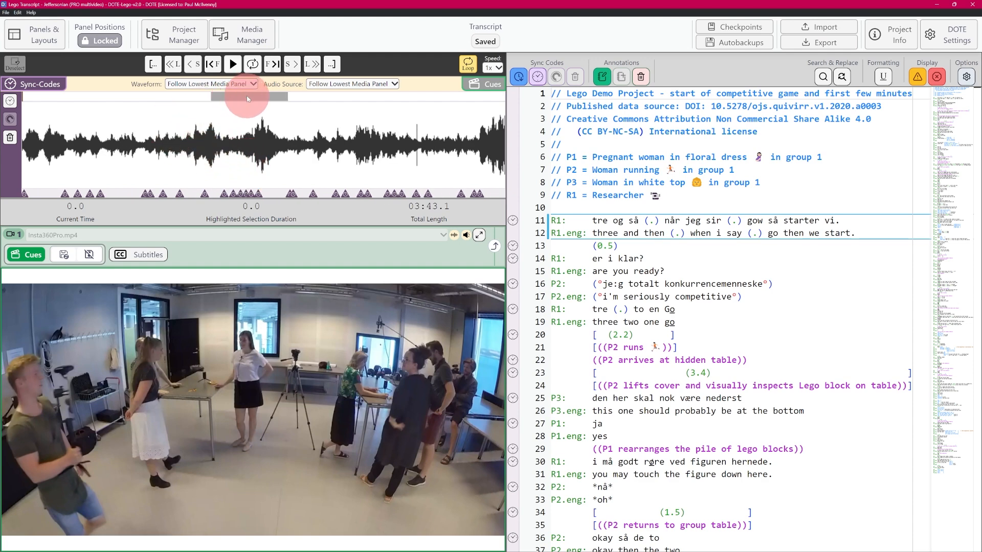
Return the waveform view to the beginning, set the playhead to about 5.2 s, and play the media until about 8.8 s
mouse_move(248, 98)
left_mouse_down()
mouse_move(72, 106)
mouse_move(467, 103)
mouse_move(114, 121)
mouse_move(51, 134)
mouse_move(24, 156)
left_mouse_up()
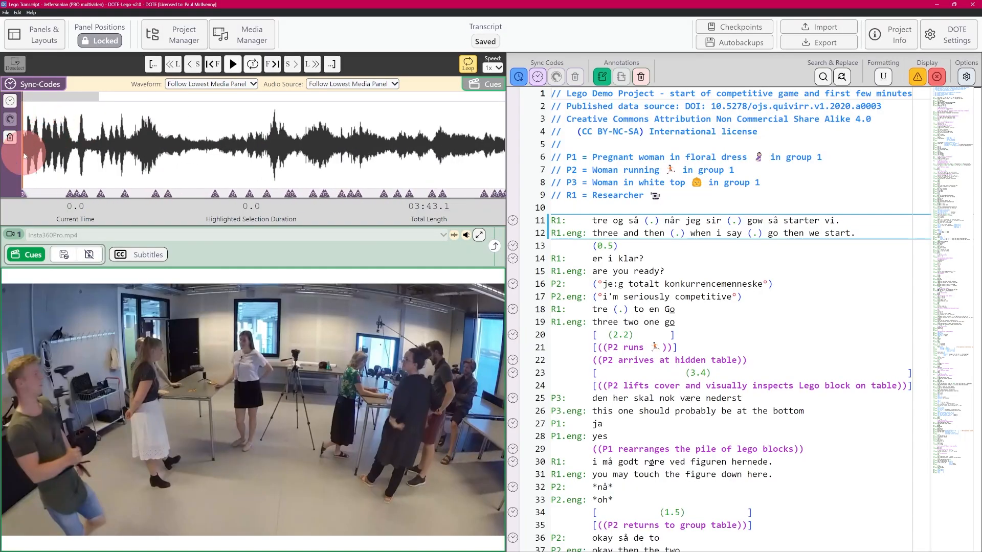
left_click(94, 149)
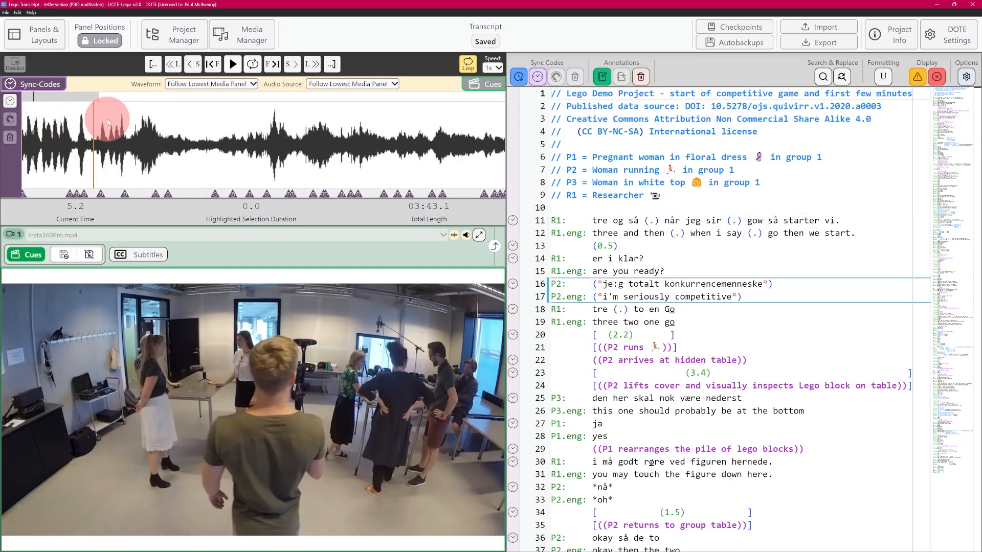
mouse_move(91, 102)
left_mouse_down()
mouse_move(110, 99)
mouse_move(72, 100)
left_mouse_up()
key("ctrl+space")
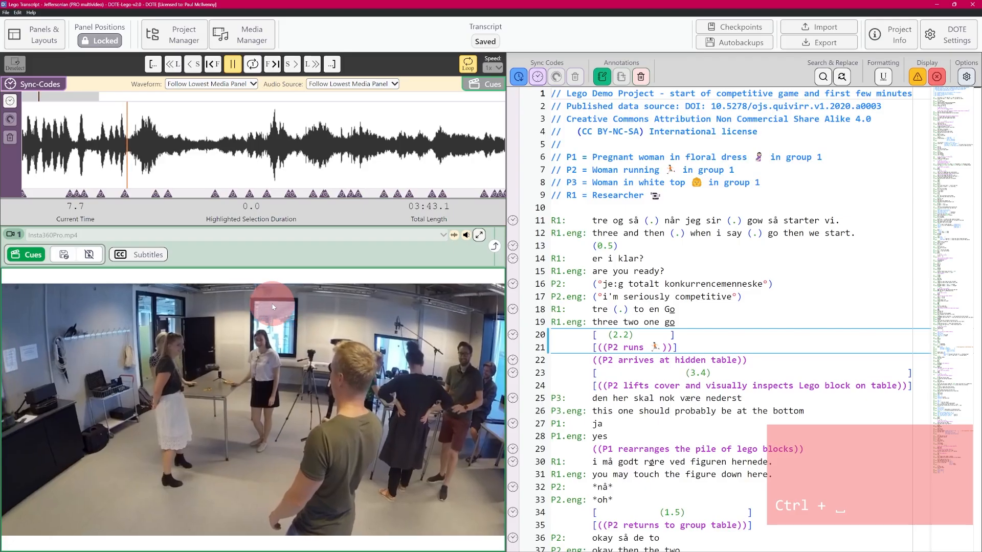
key("ctrl+space")
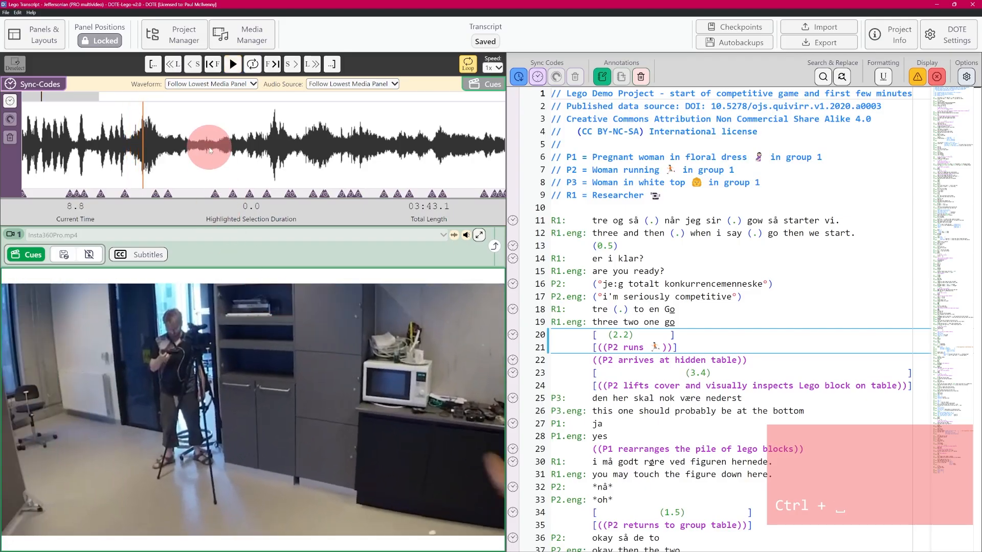
Resume playback from about 8.8 s and pause it at about 18.9 s
scroll(208, 149, "down", 3)
scroll(209, 148, "up", 5)
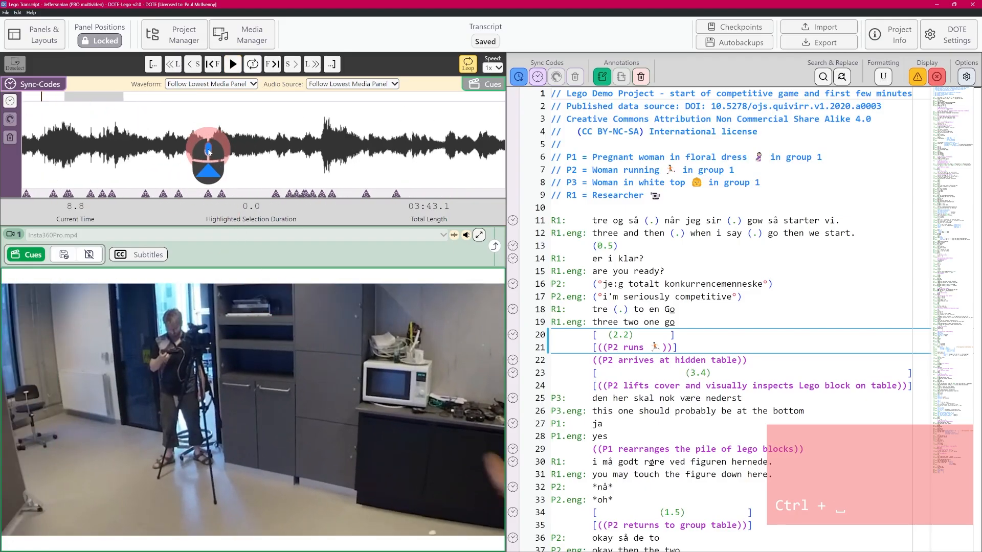
left_click_drag(84, 96, 45, 104)
key("ctrl+space")
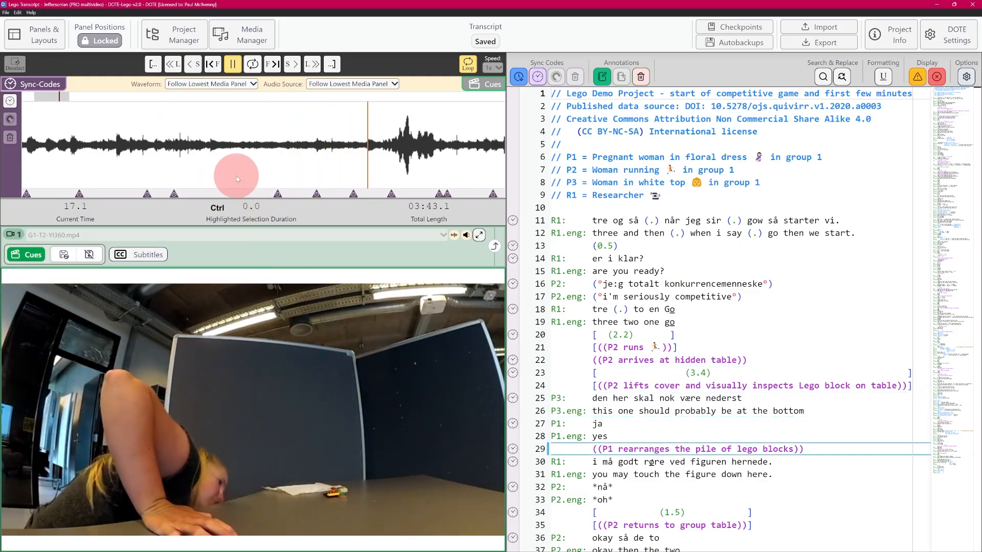
key("ctrl+space")
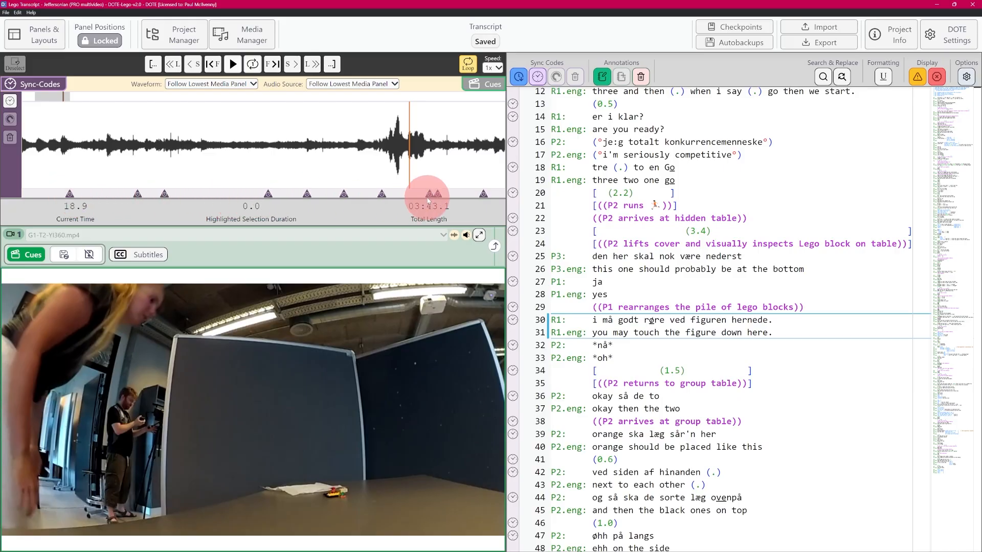
Jump the playhead backwards through the timeline sync-codes, from transcript line 30 through lines 25 and 22 to line 20
left_click(381, 195)
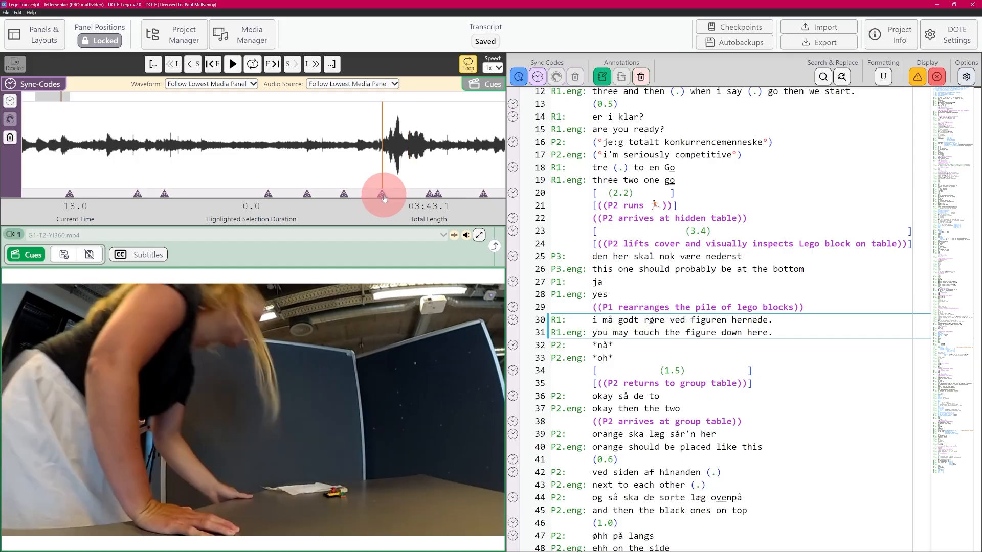
left_click(268, 195)
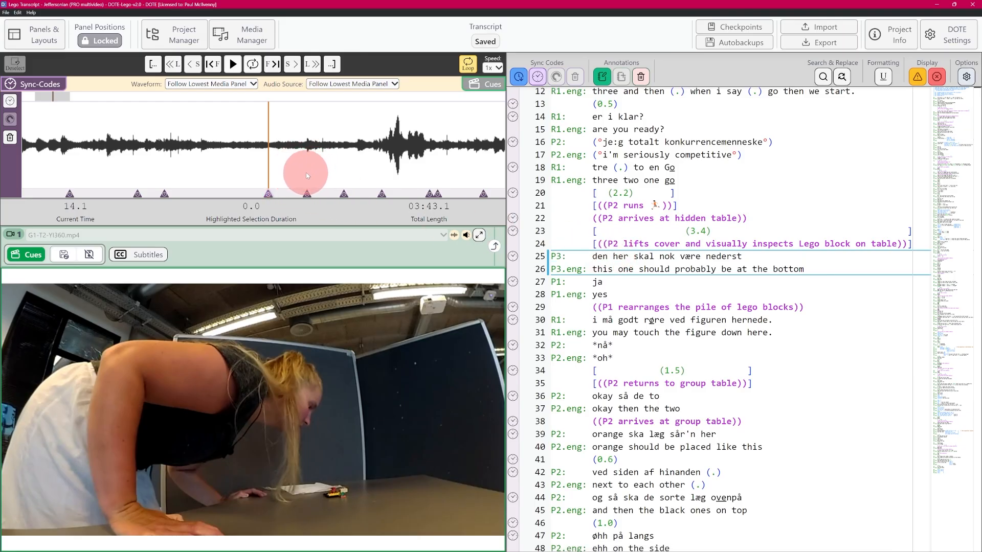
left_click(164, 194)
left_click(137, 194)
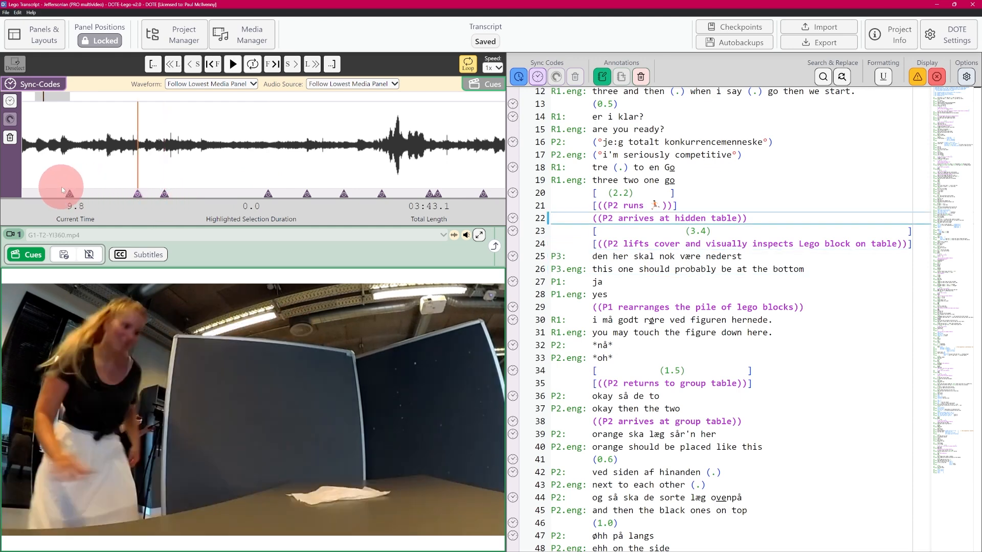
left_click(69, 194)
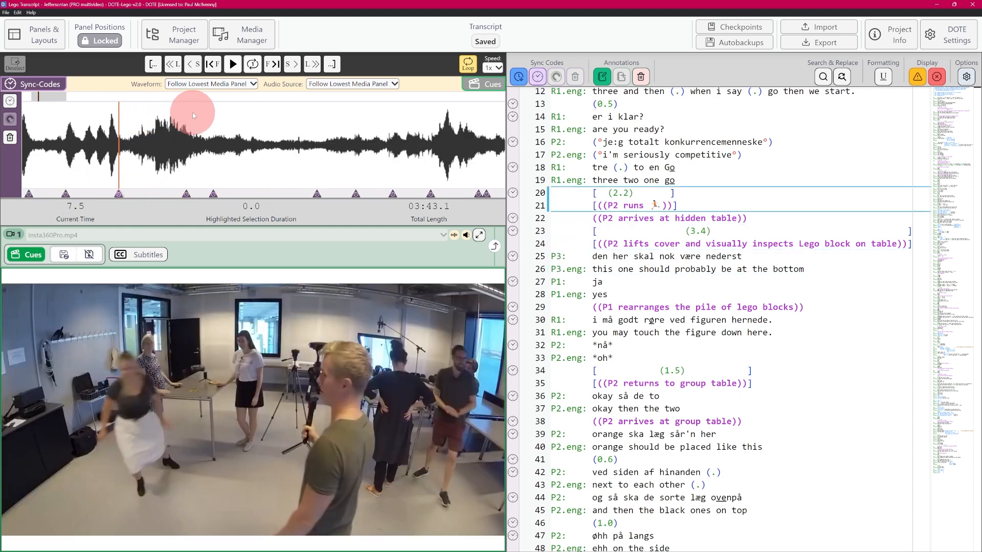
Show the whole recording in the timeline and jump to the sync-code at about 40.7 s for transcript line 76
scroll(199, 149, "down", 5)
scroll(199, 149, "down", 4)
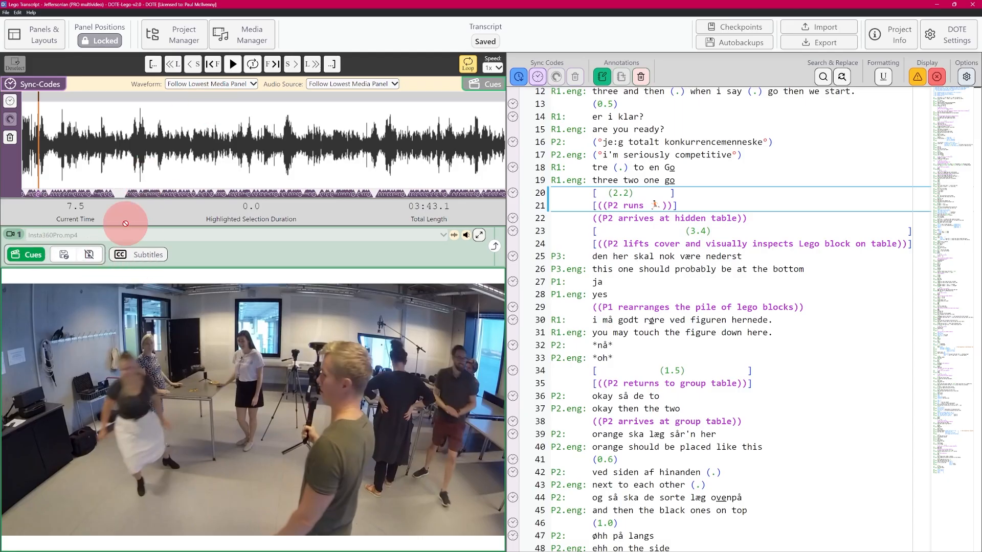
left_click(109, 195)
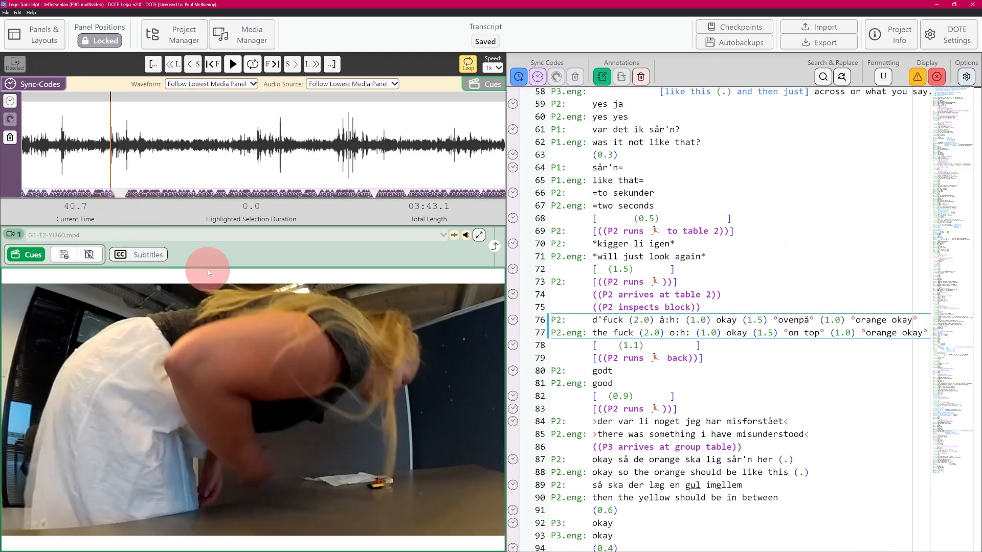
left_click(663, 320)
left_click(548, 317)
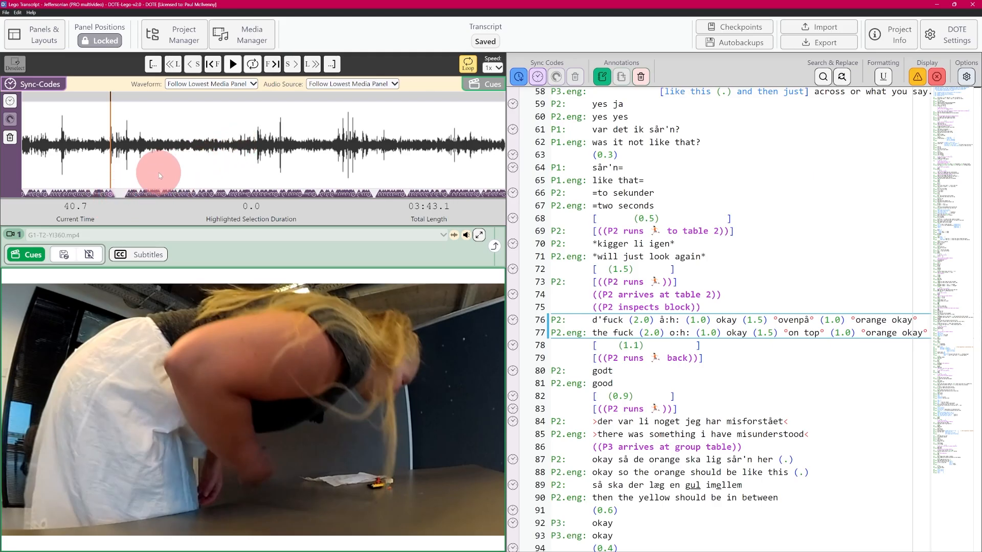
Add a sync-code to transcript line 77 at a playhead position of about 44.6 s
scroll(57, 159, "up", 4)
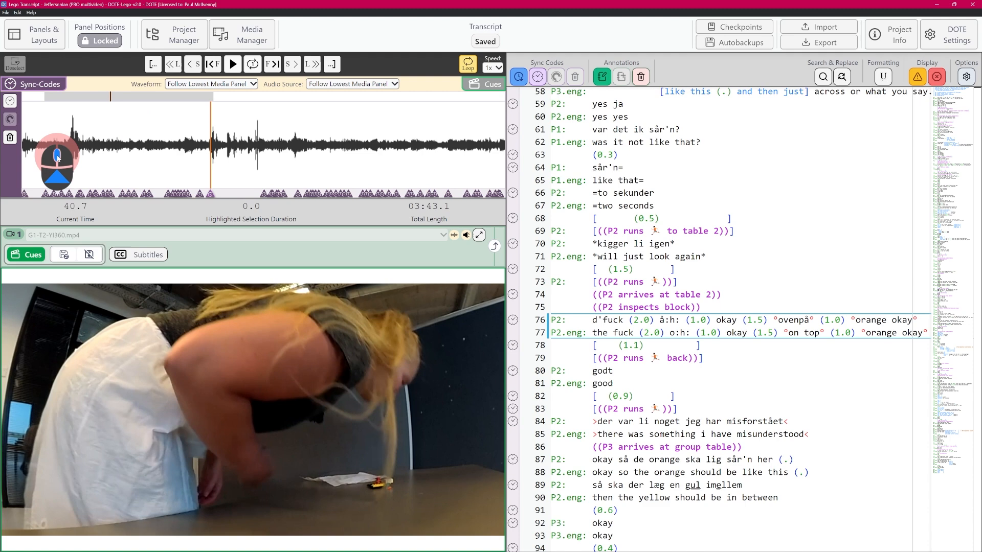
scroll(102, 153, "up", 1)
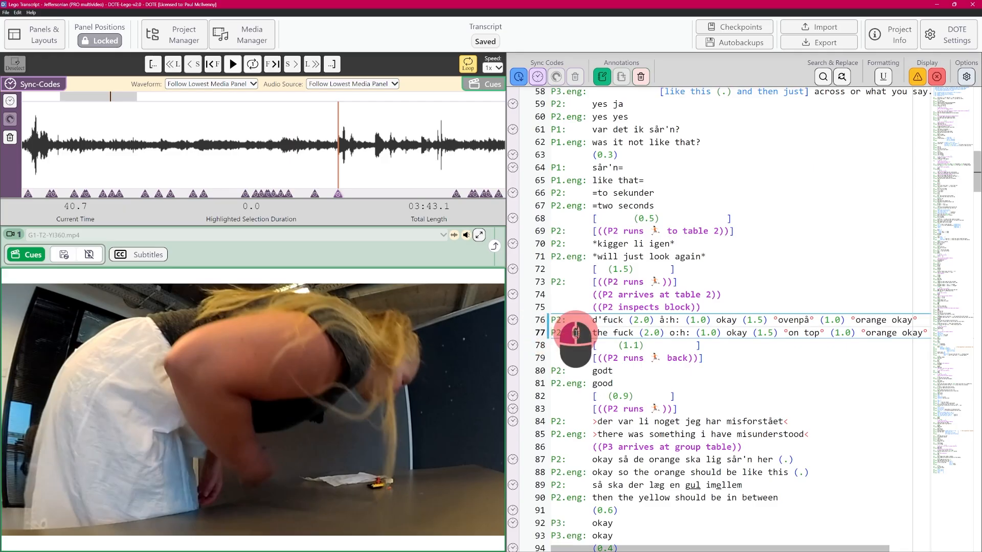
left_click(578, 333)
left_click(608, 333)
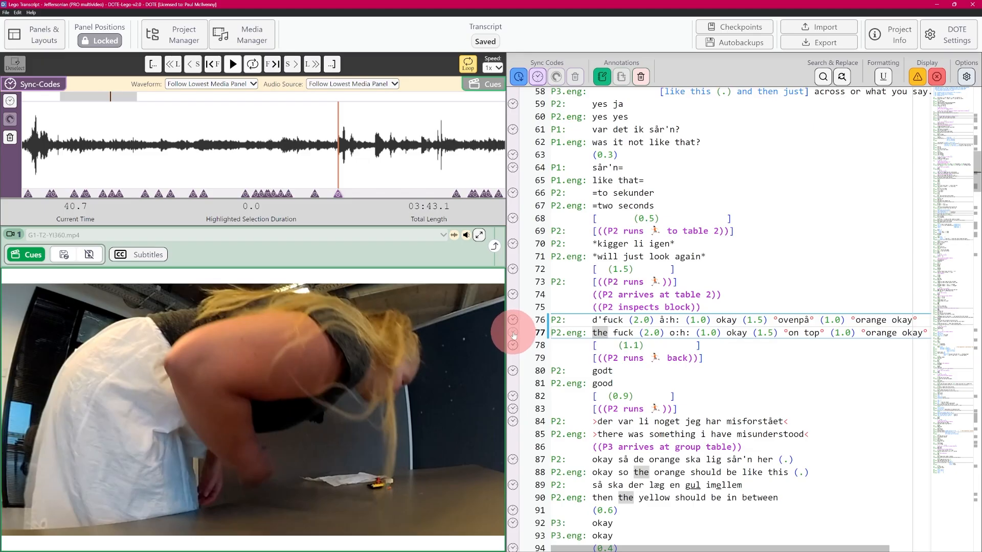
left_click(391, 169)
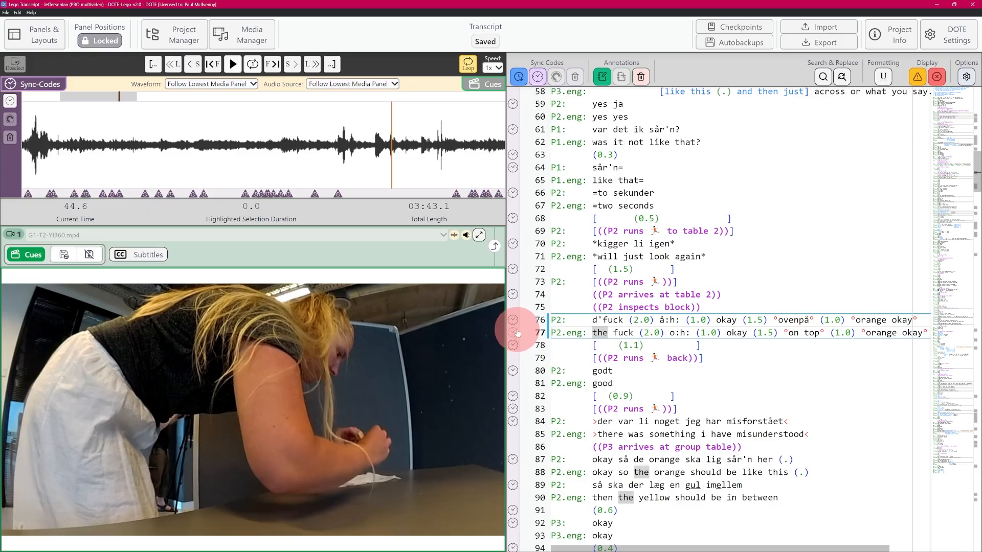
left_click(10, 102)
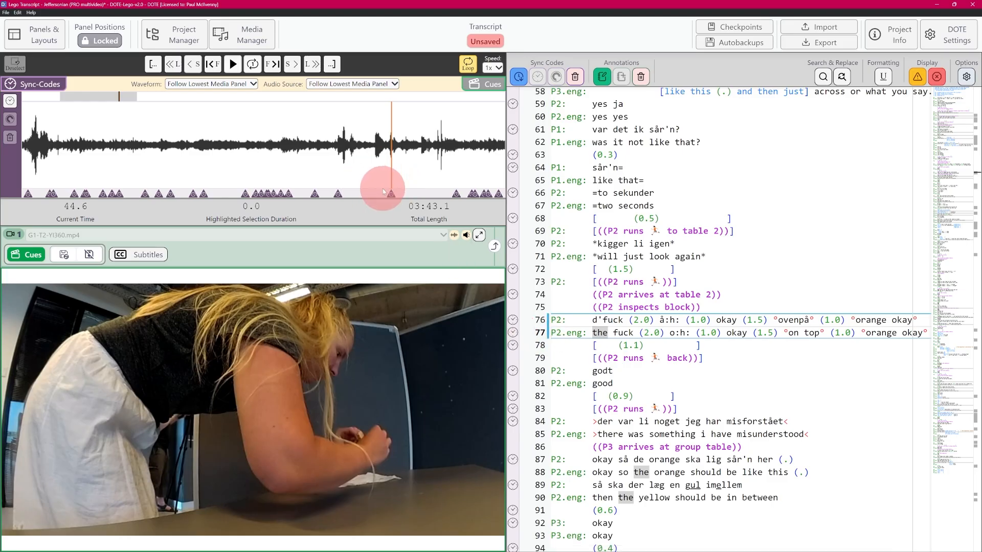
Check the sync-codes of transcript lines 76 and 77, and delete the one on line 77
left_click(524, 326)
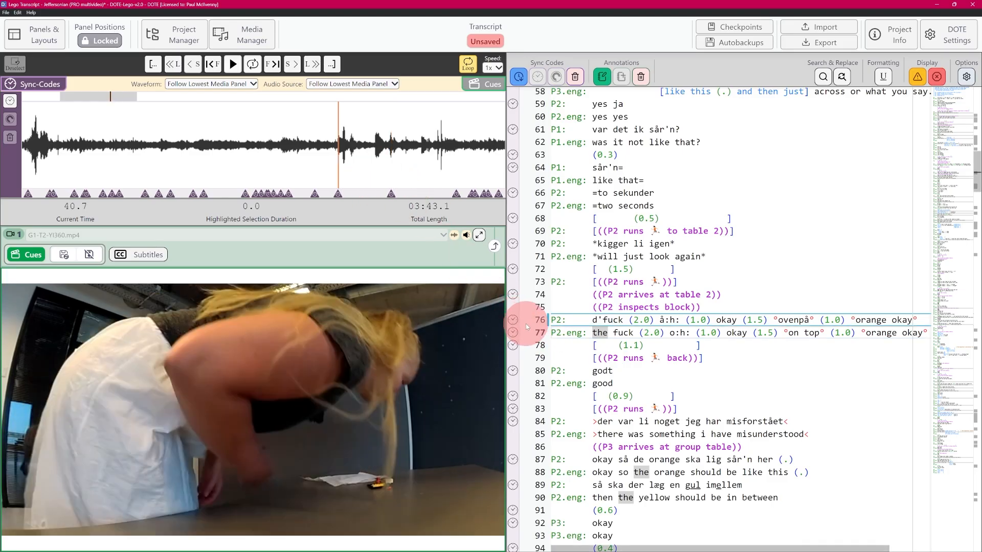
left_click(513, 333)
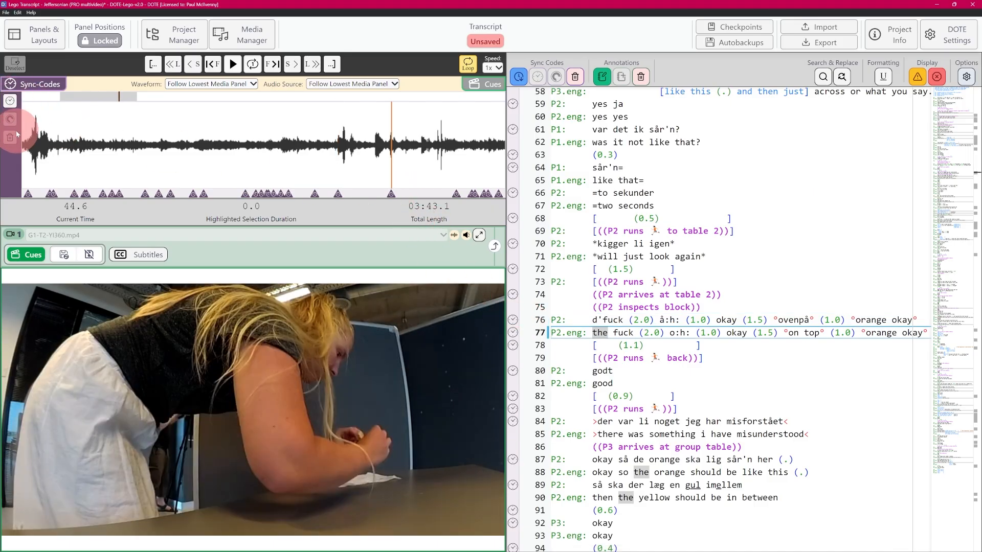
left_click(509, 333)
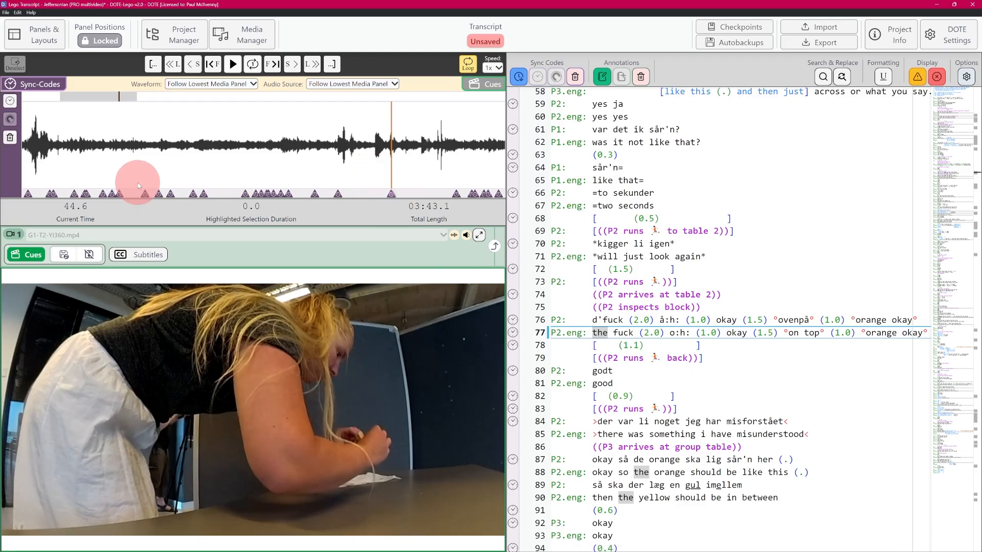
left_click(7, 138)
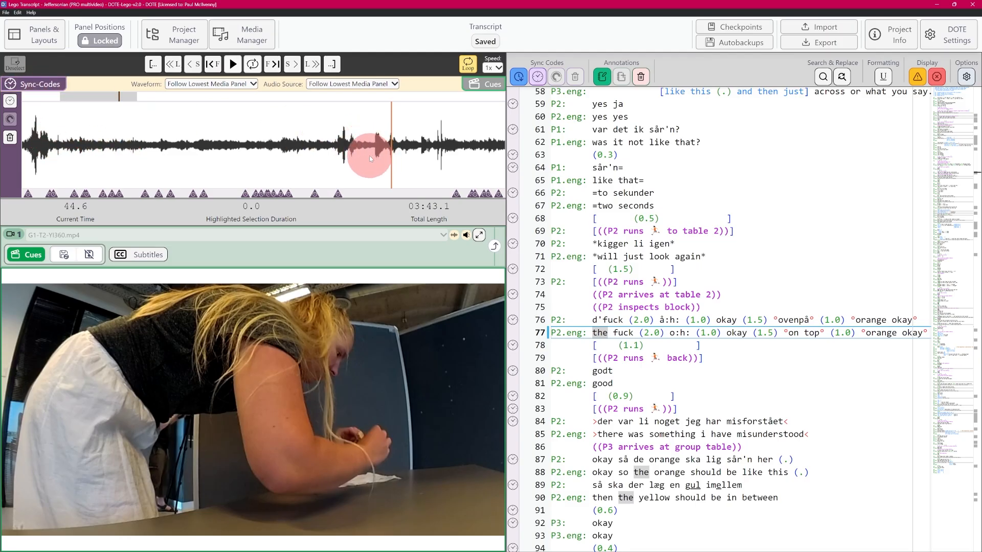
Highlight a range of about 2.7 s ending at about 45.8 s and add it as a range sync-code to transcript line 77
left_click_drag(369, 155, 407, 163)
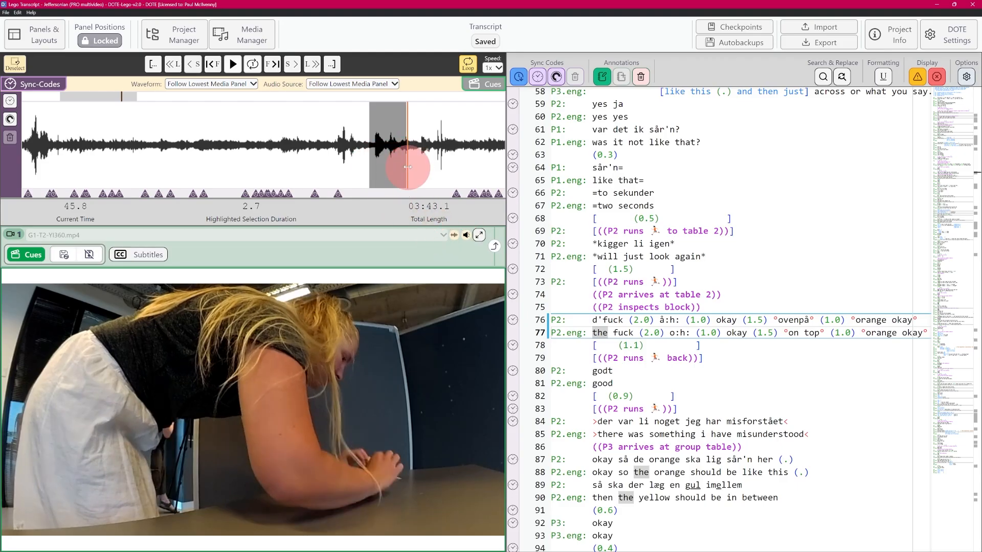
left_click(471, 68)
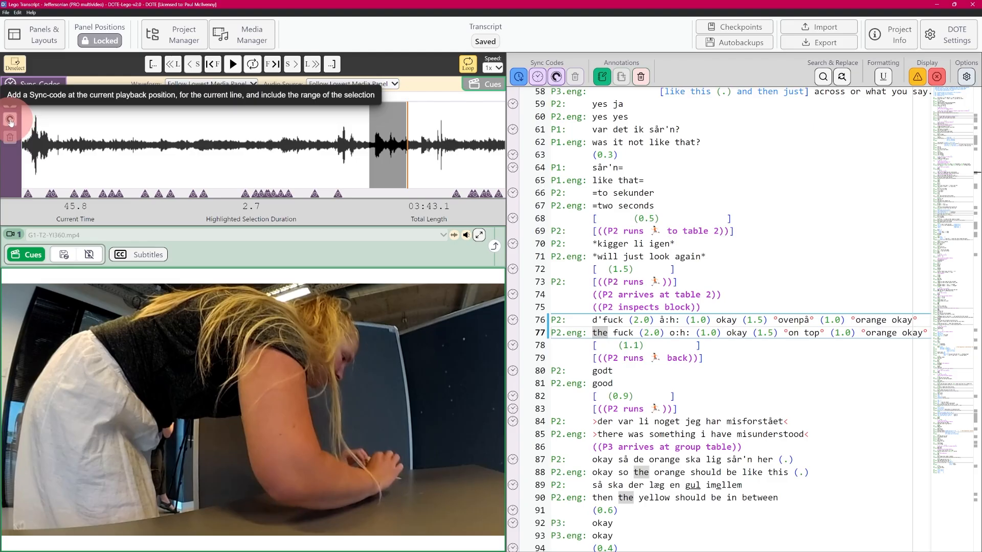
left_click(10, 120)
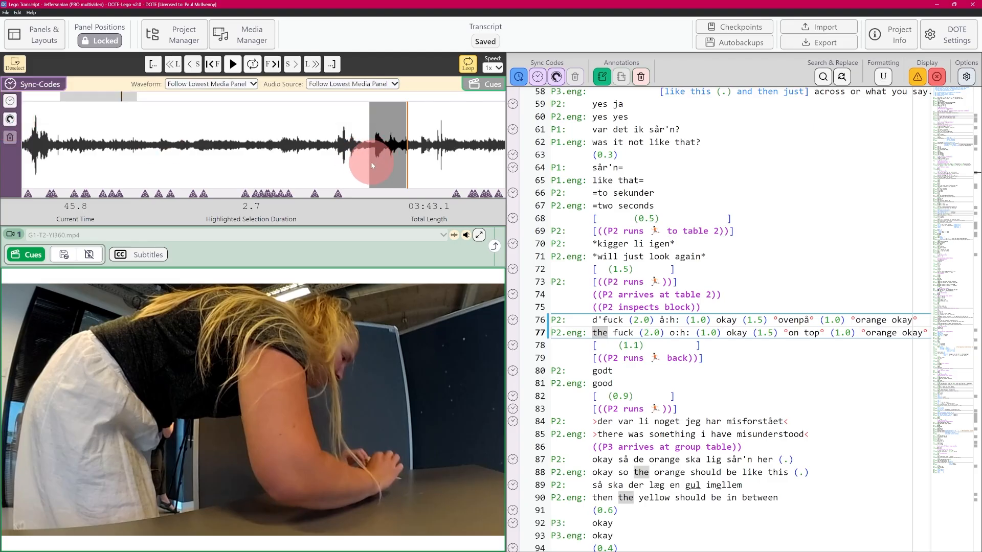
left_click(15, 121)
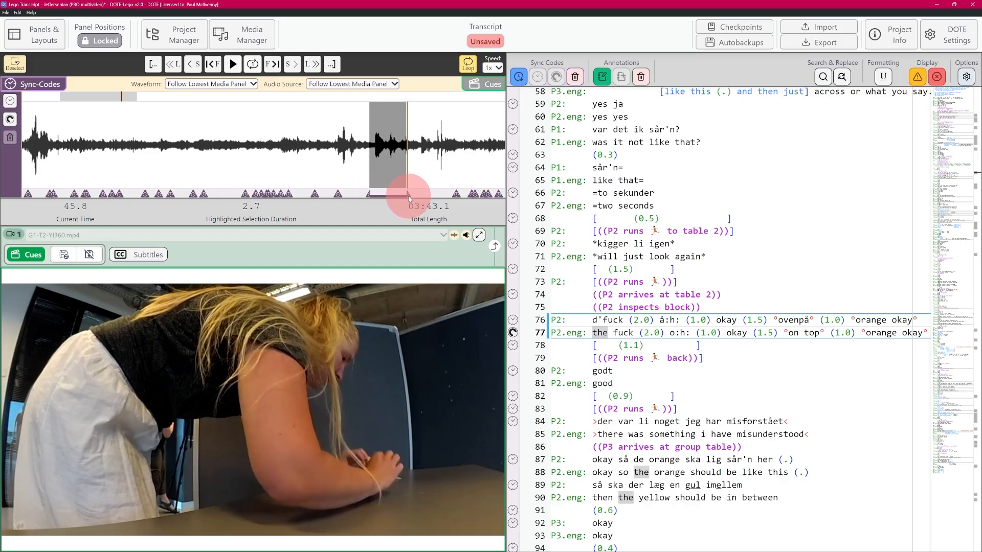
Compare line 76's sync-code with line 77's range sync-code, clear the selection, and recall the range from its start marker at 43.1 s
left_click(339, 194)
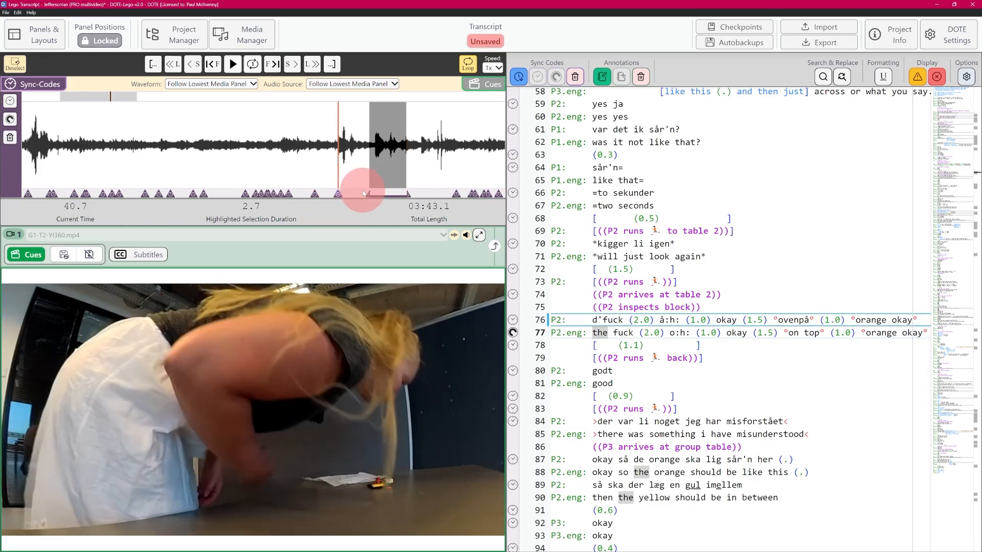
left_click(369, 194)
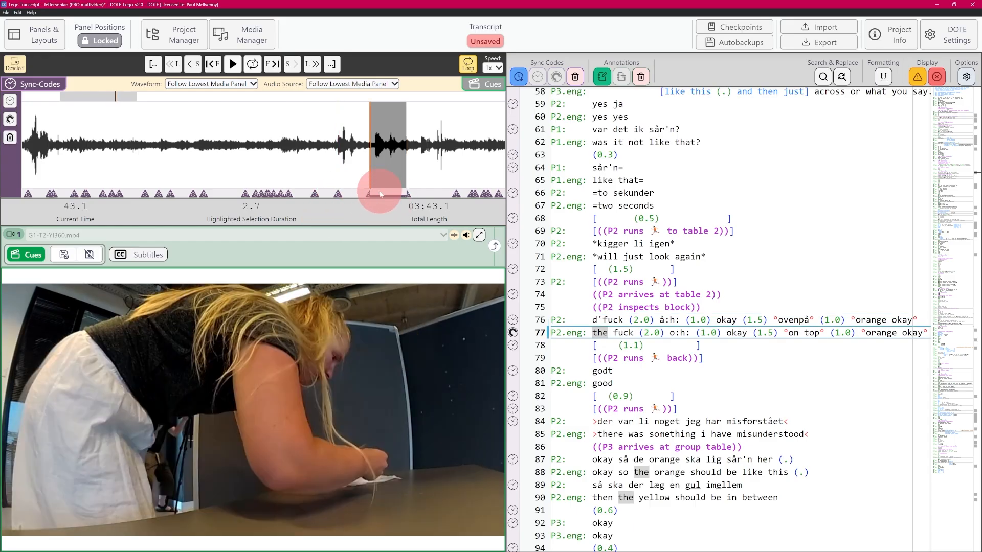
left_click(339, 192)
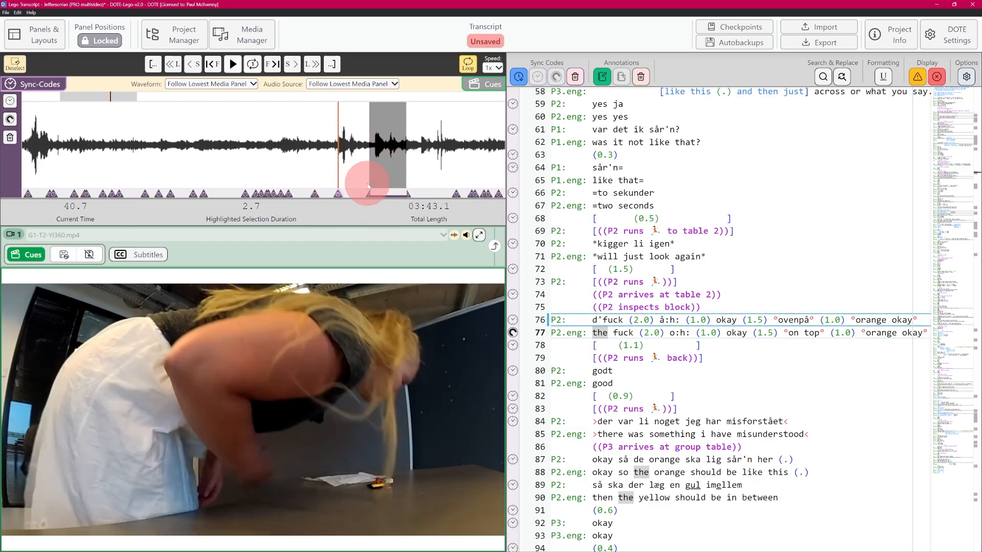
left_click(15, 64)
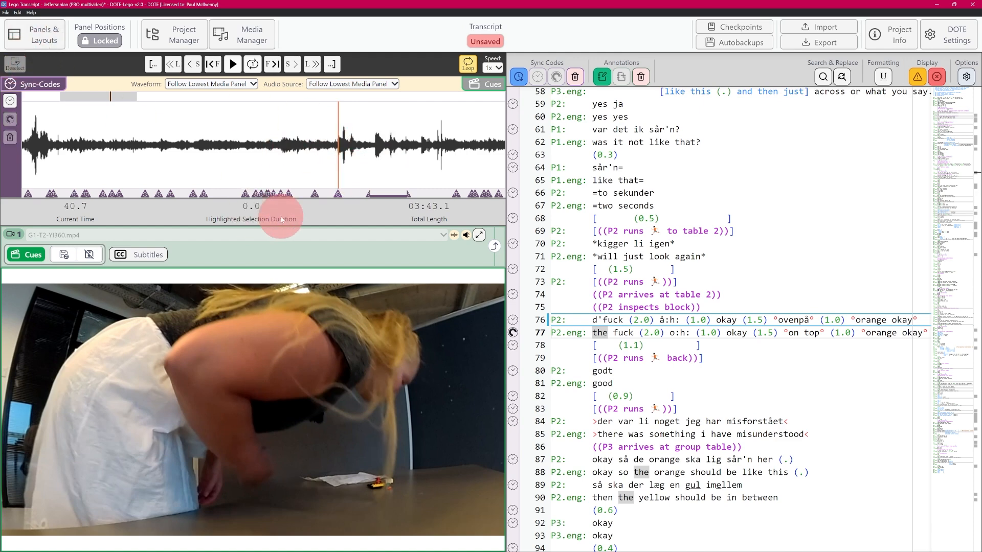
left_click(369, 194)
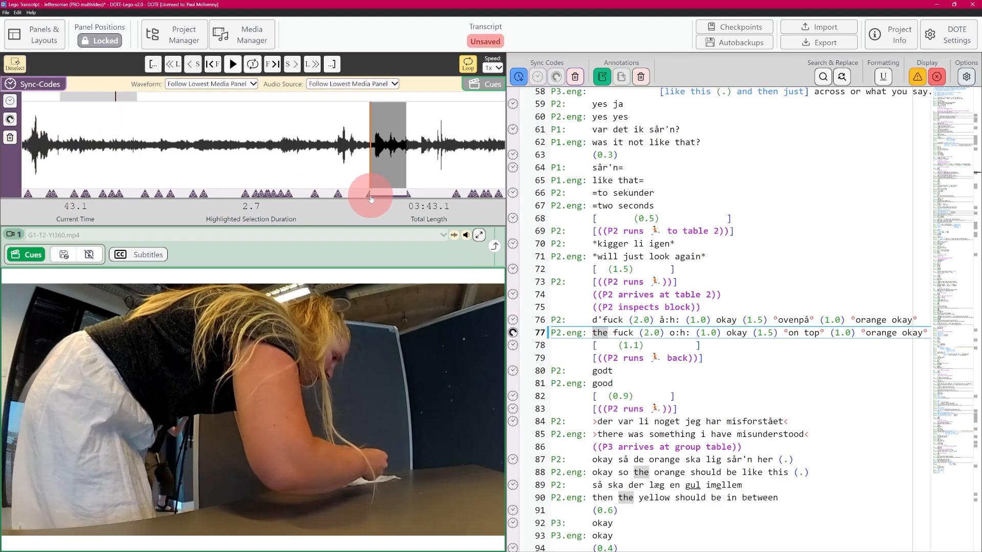
Delete the range sync-code of transcript line 77 and play the highlighted waveform selection
left_click(511, 333)
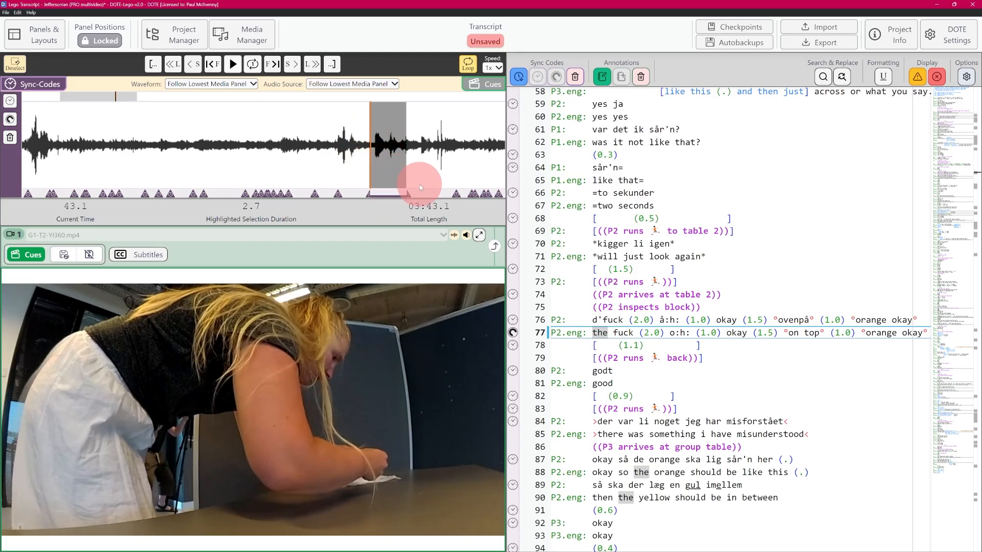
left_click(10, 138)
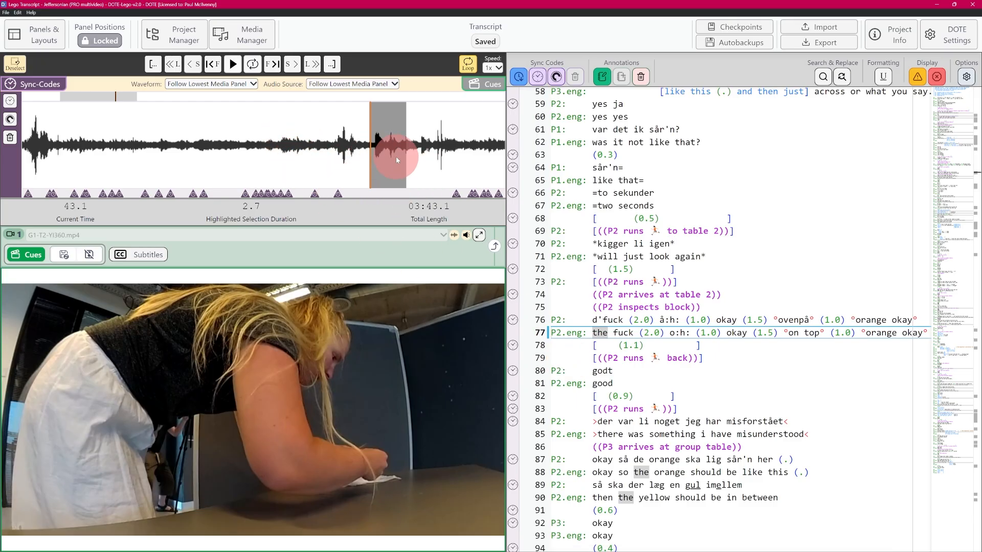
key("space")
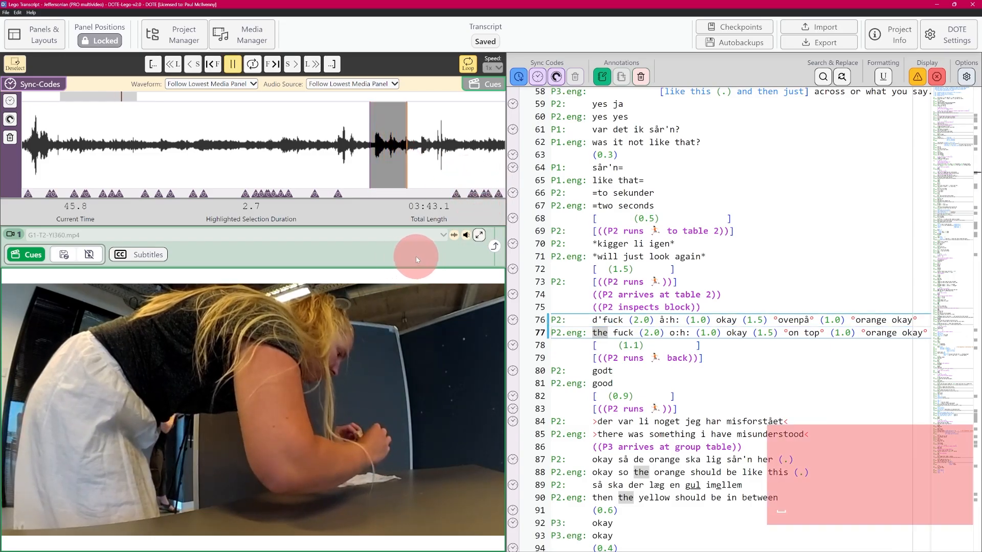
Clear the waveform selection and play the media on to about 54.2 s, following the video view changes
key("ctrl+space")
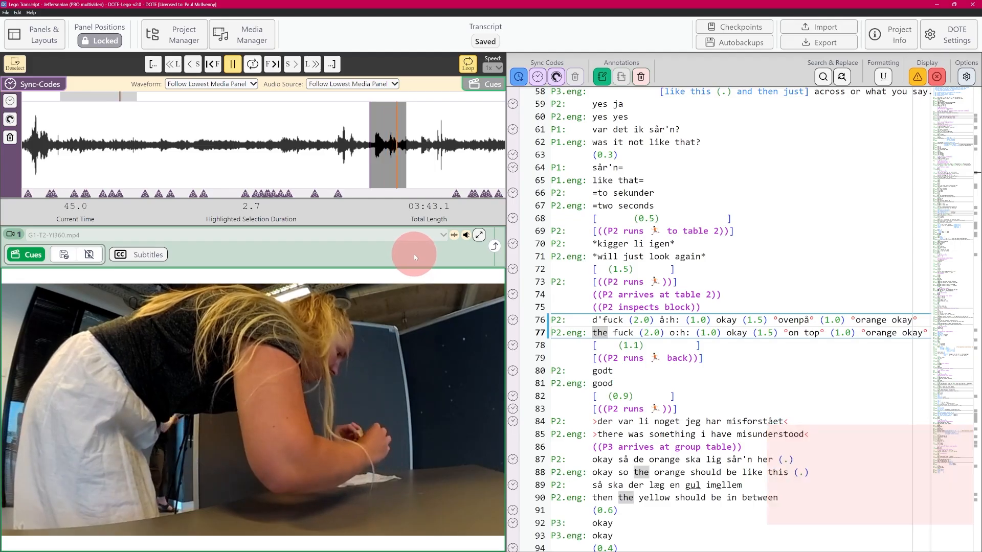
left_click(14, 64)
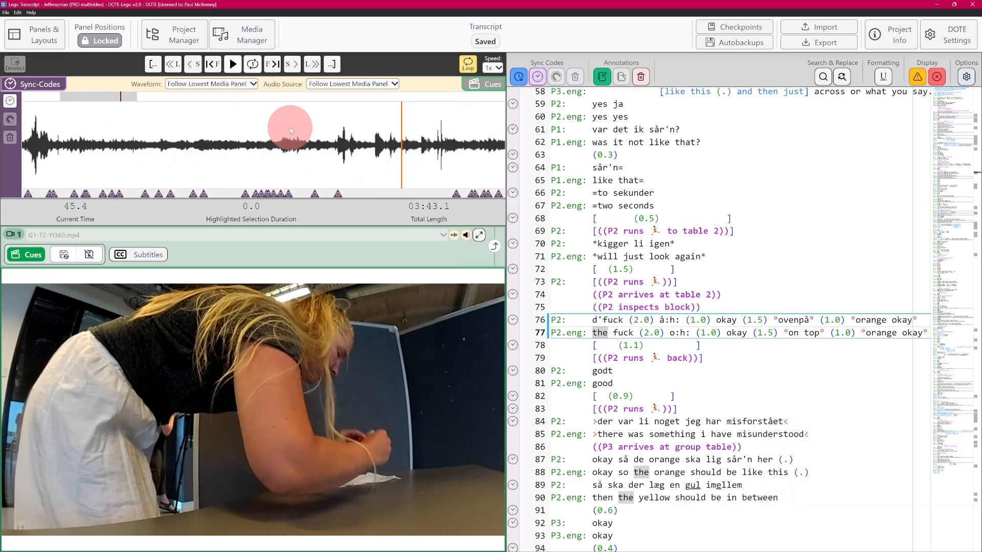
left_click_drag(120, 97, 120, 97)
key("ctrl+space")
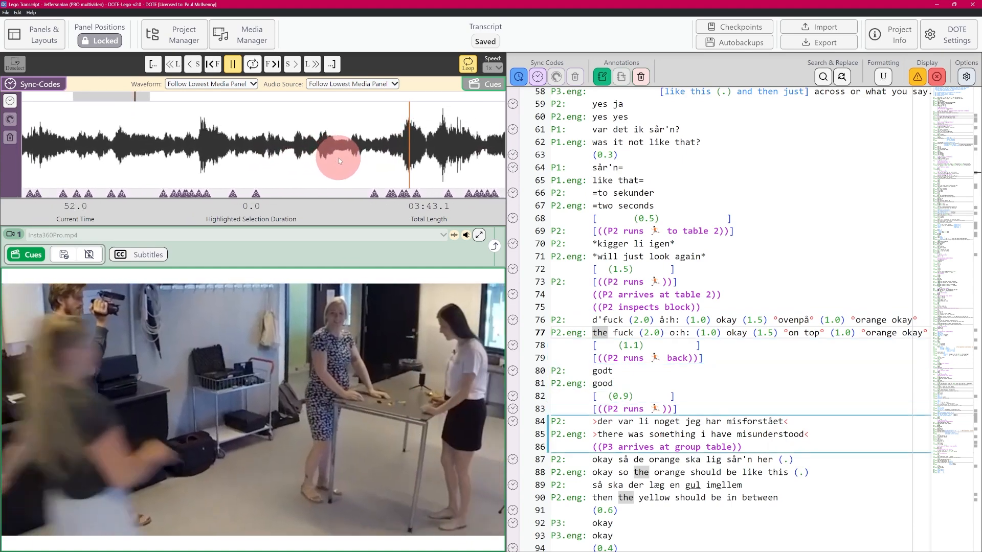
key("ctrl+space")
key("ctrl+space")
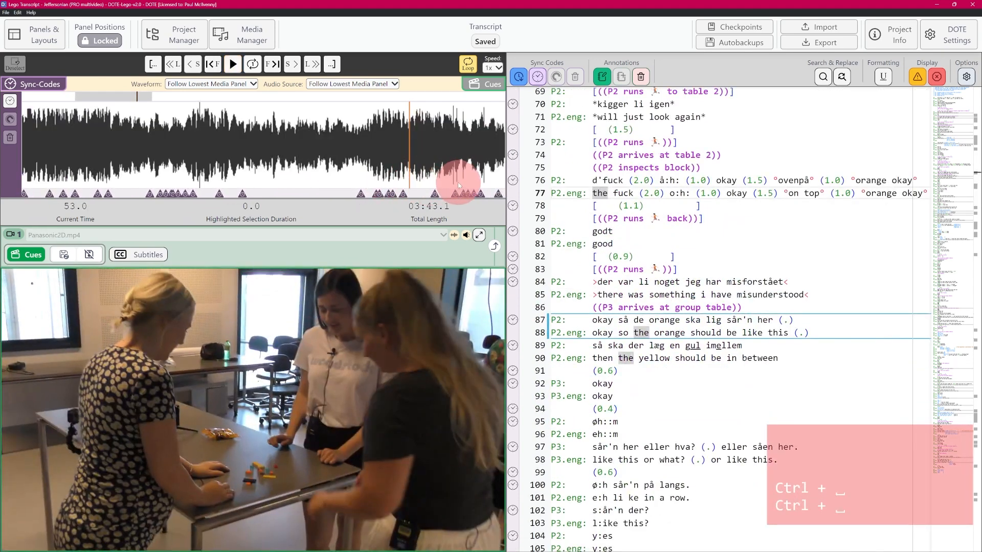
key("ctrl+space")
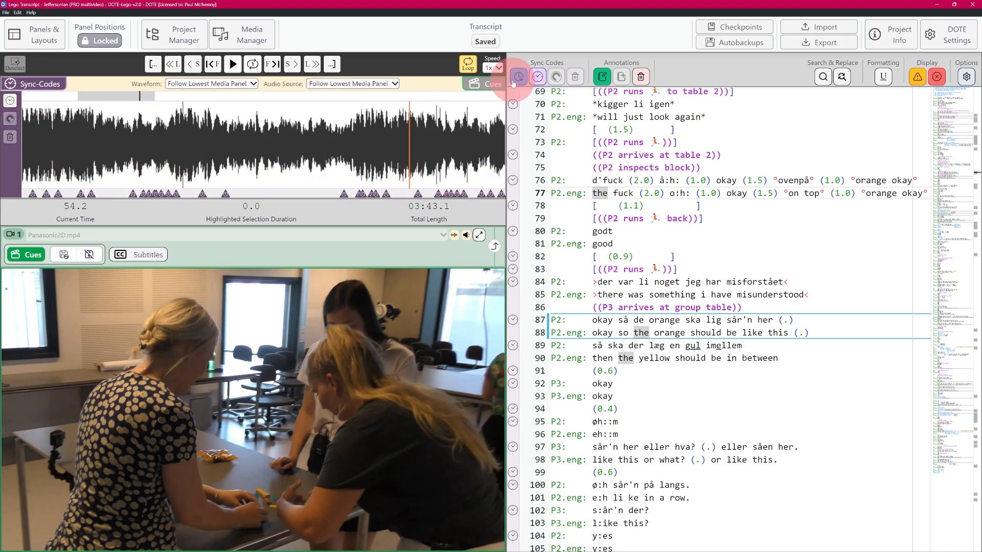
Show the video-cues on the waveform and jump to the cue at 35.6 s, comparing its view with the one at 32.3 s
left_click(494, 85)
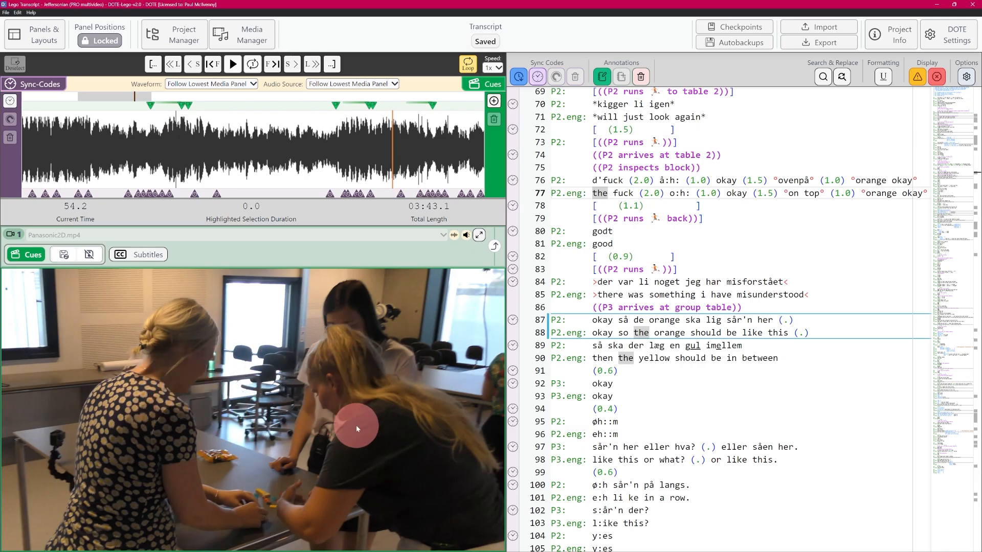
left_click(150, 105)
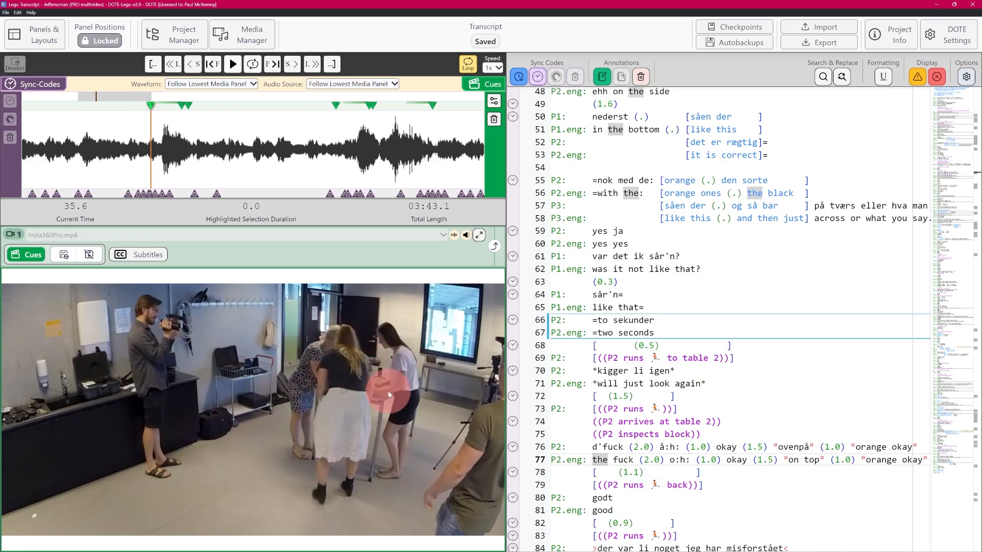
left_click(111, 142)
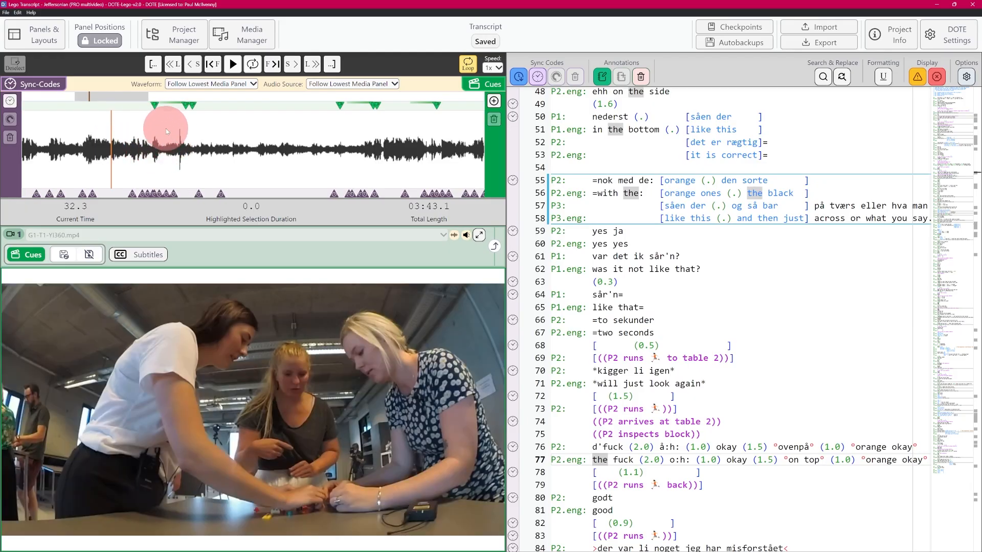
left_click(154, 106)
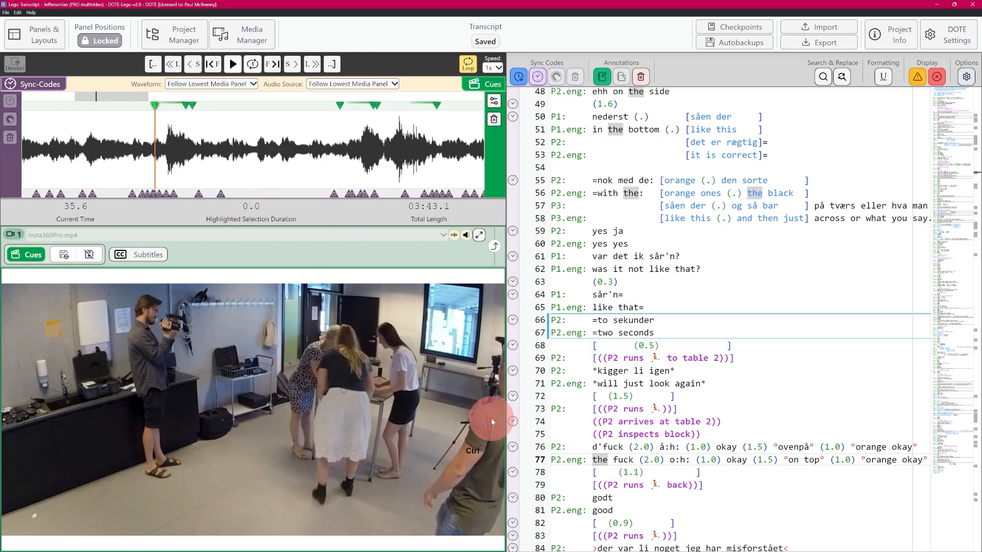
Play from the cue at 35.6 s through the following camera movement and pause at the cue at 38.0 s
key("ctrl+space")
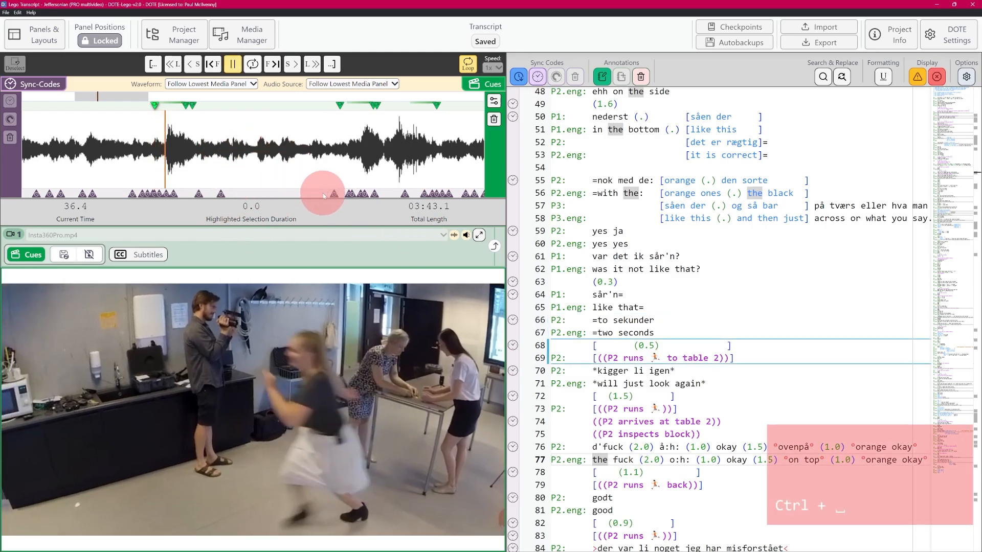
key("ctrl+space")
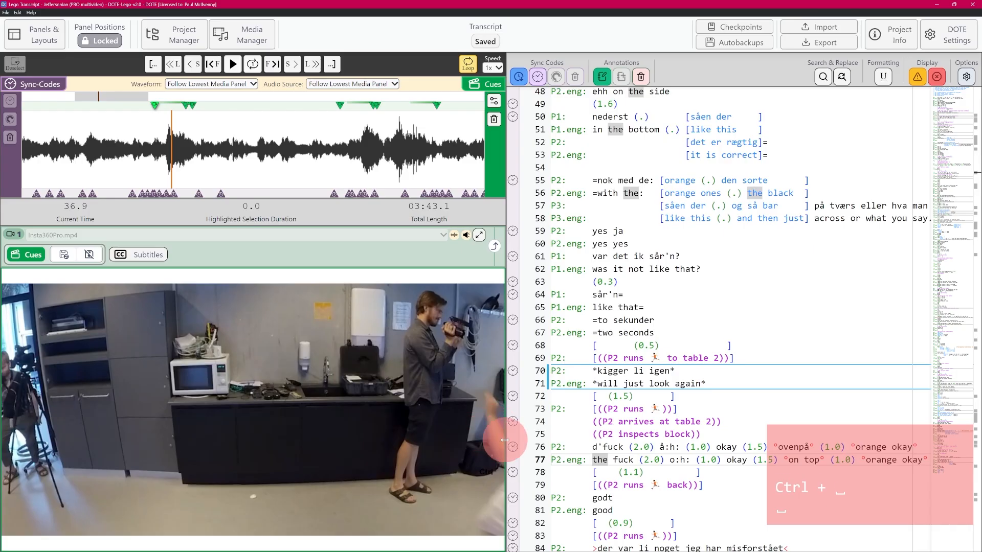
key("ctrl+space")
key("ctrl+space")
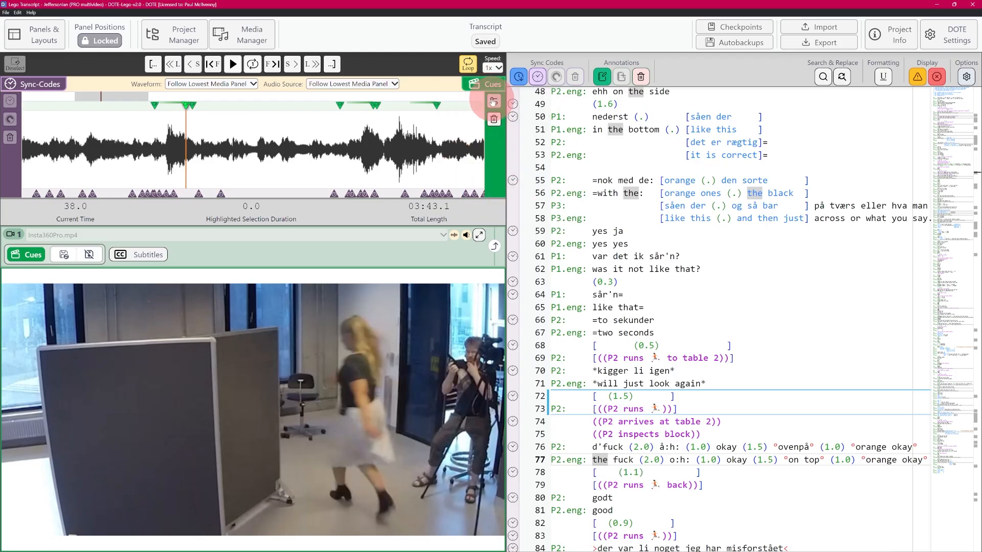
Review the saved view and transition settings of the video-cue at 38.0 s and close them without updating
left_click(494, 101)
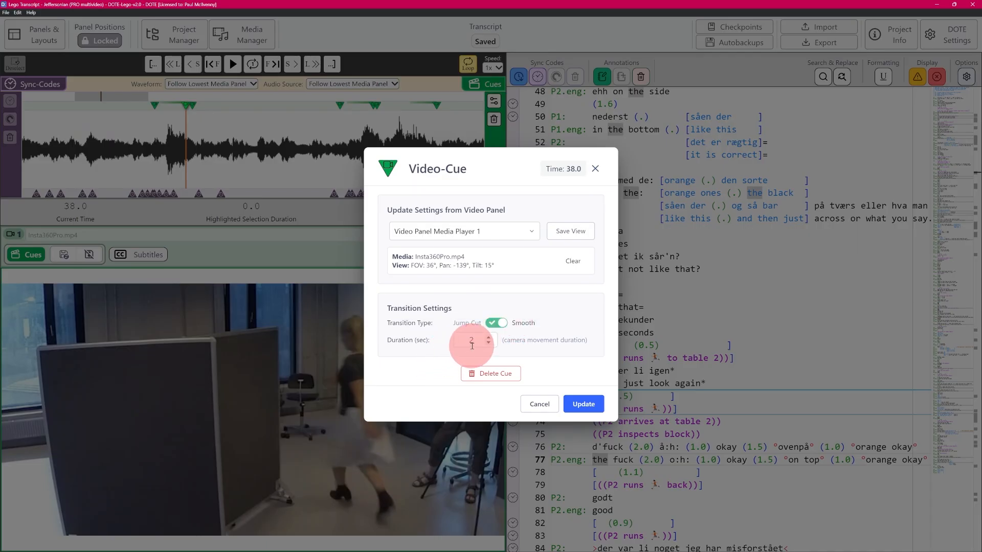
left_click(186, 151)
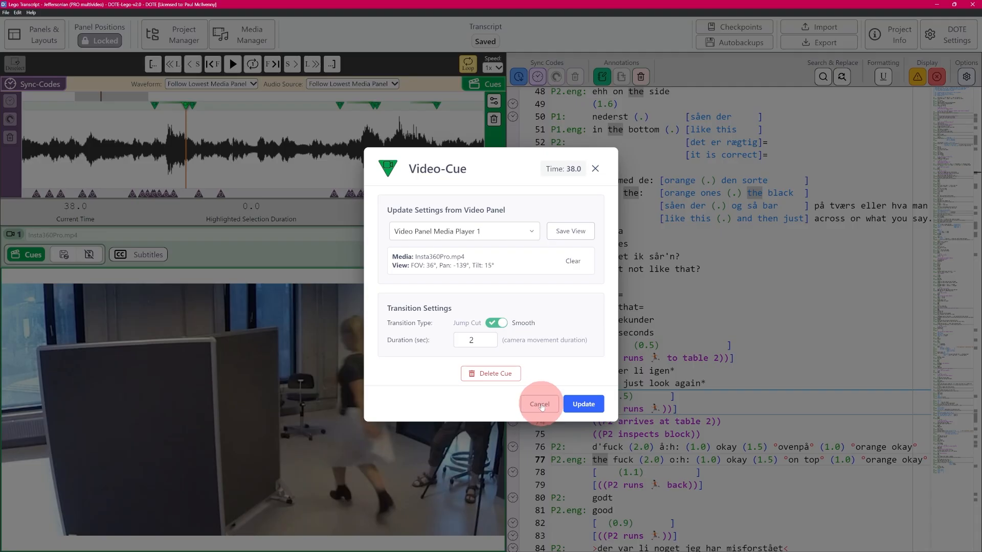
left_click(539, 405)
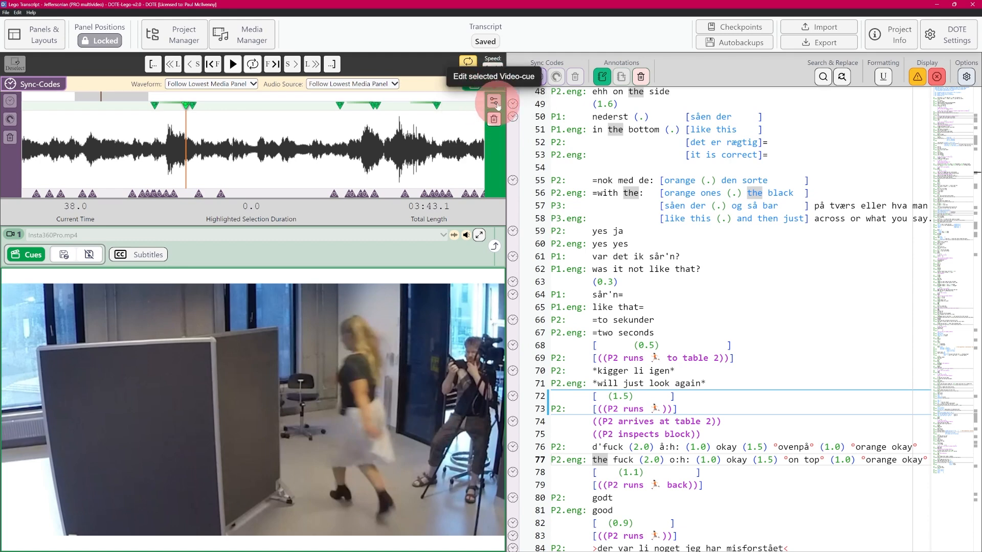
Place the playhead at about 44.9 s on the waveform, between existing video-cues
left_click(256, 122)
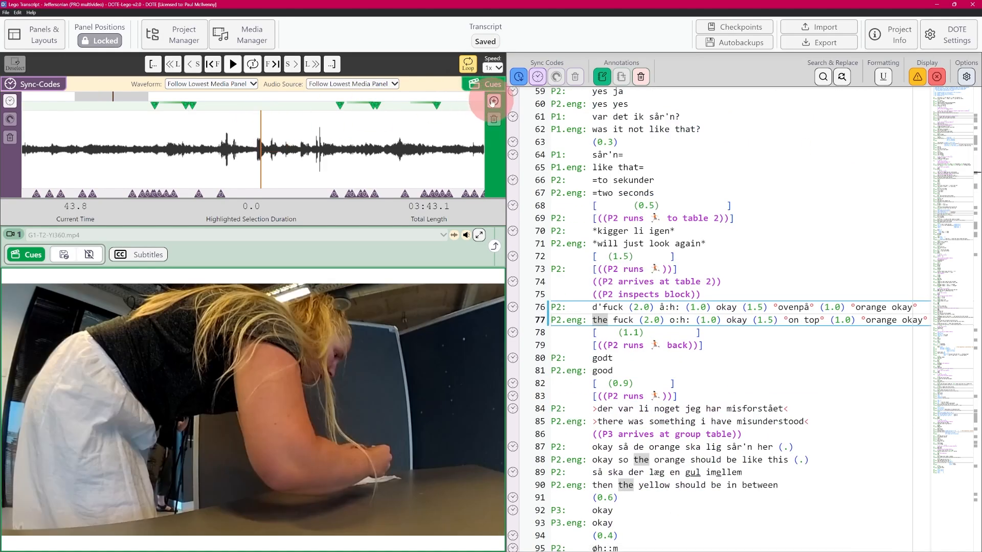
left_click(341, 104)
left_click(273, 119)
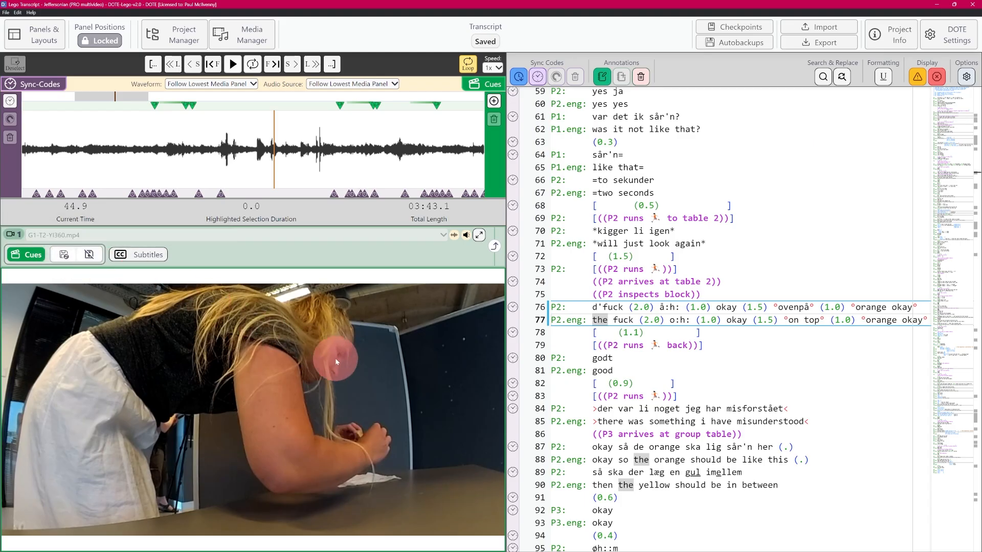
Pan the 360° video to other viewing angles and reset it to the cue's view
left_click_drag(232, 387, 325, 311)
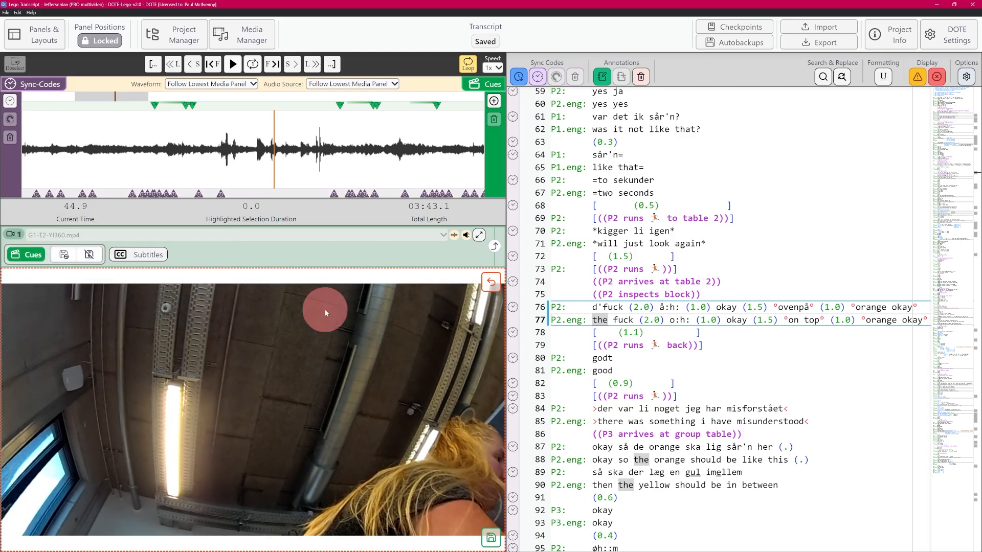
left_click_drag(364, 380, 169, 300)
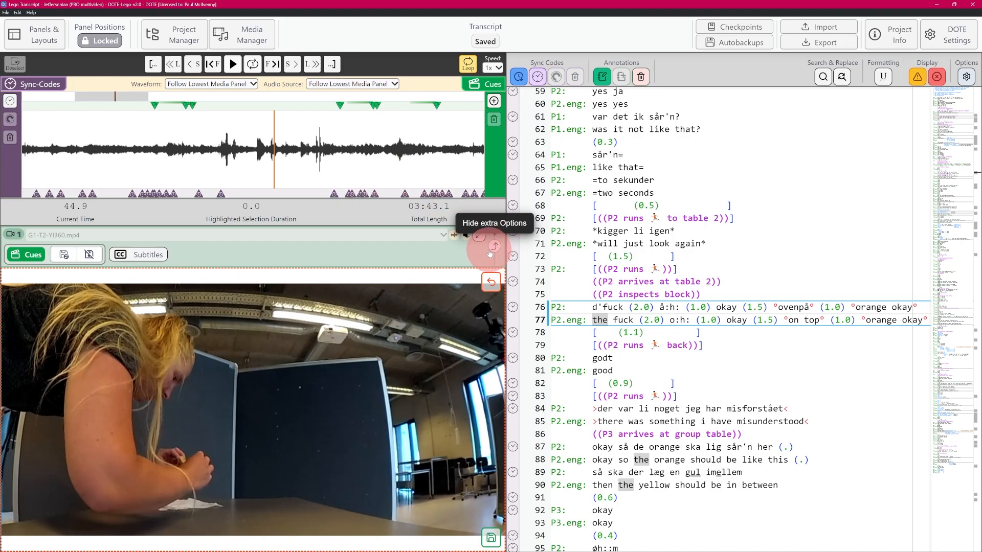
left_click(491, 281)
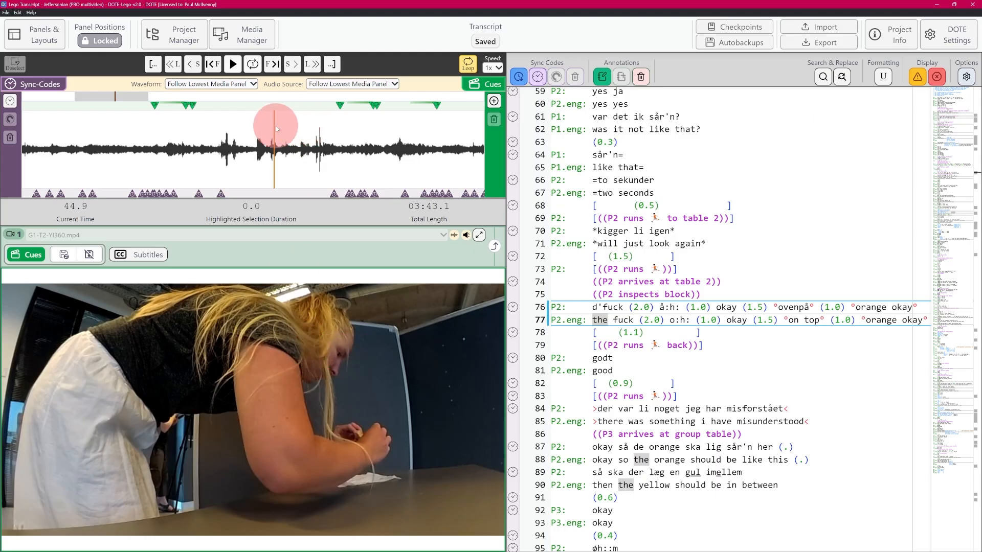
Check the new video-cue settings at 44.9 s, cancel them, and switch the media player from video-cues to its saved view
left_click(482, 83)
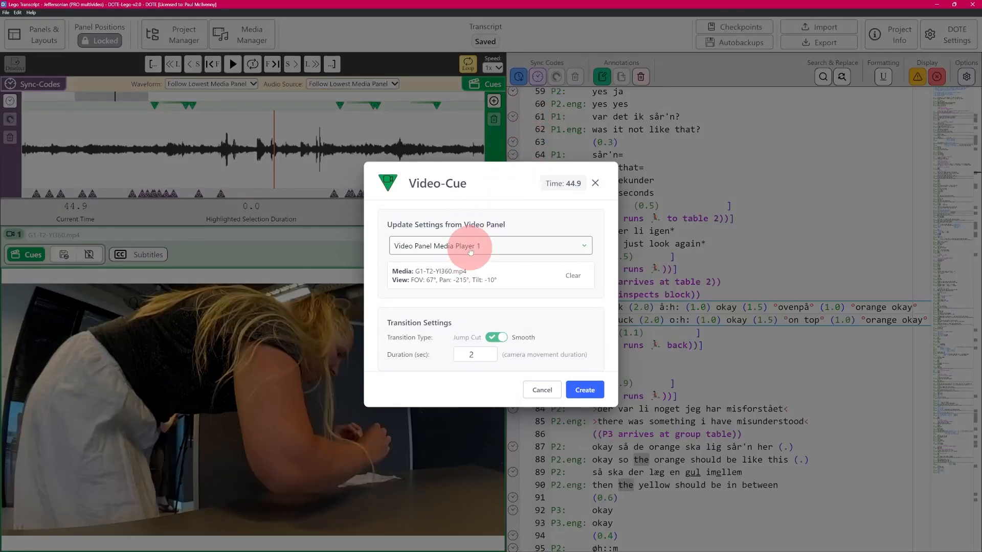
left_click(541, 389)
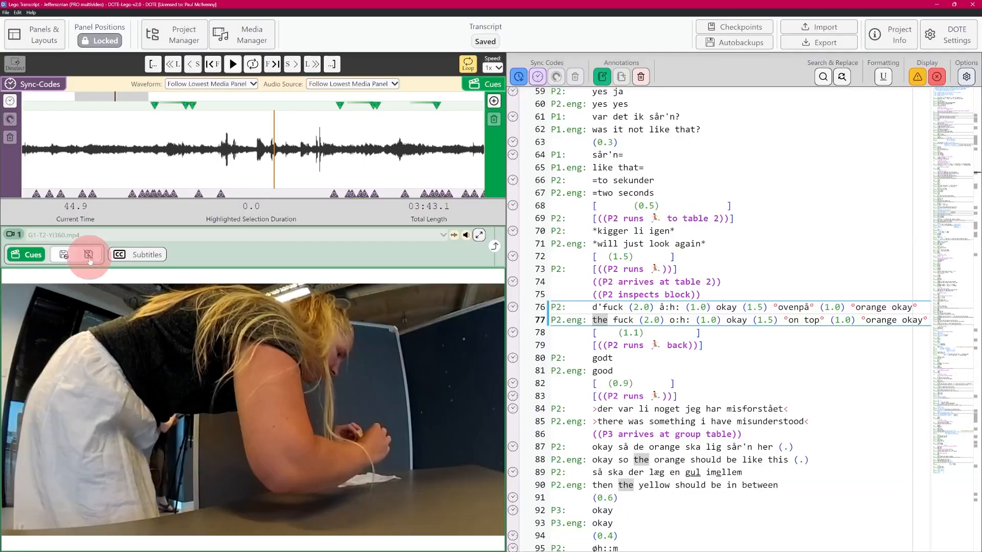
left_click(64, 255)
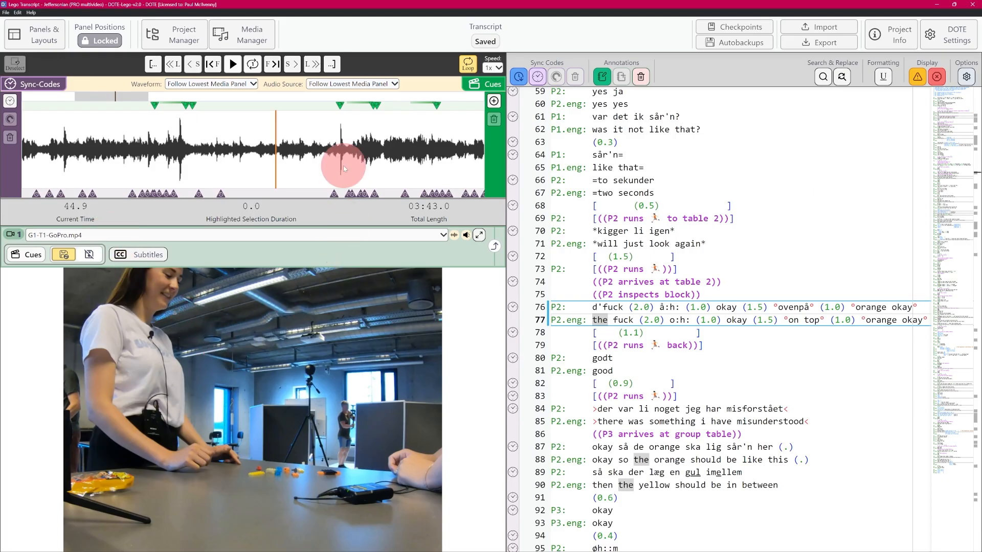
Try the Jump Cut transition in a new video-cue at 44.9 s, discard it, and hide and redisplay the waveform's cues
left_click(493, 102)
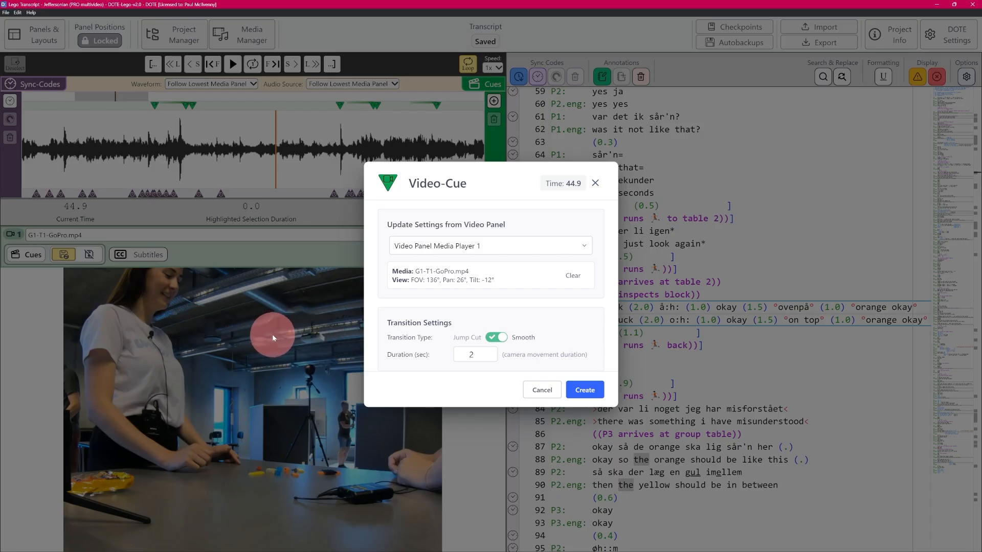
left_click(496, 339)
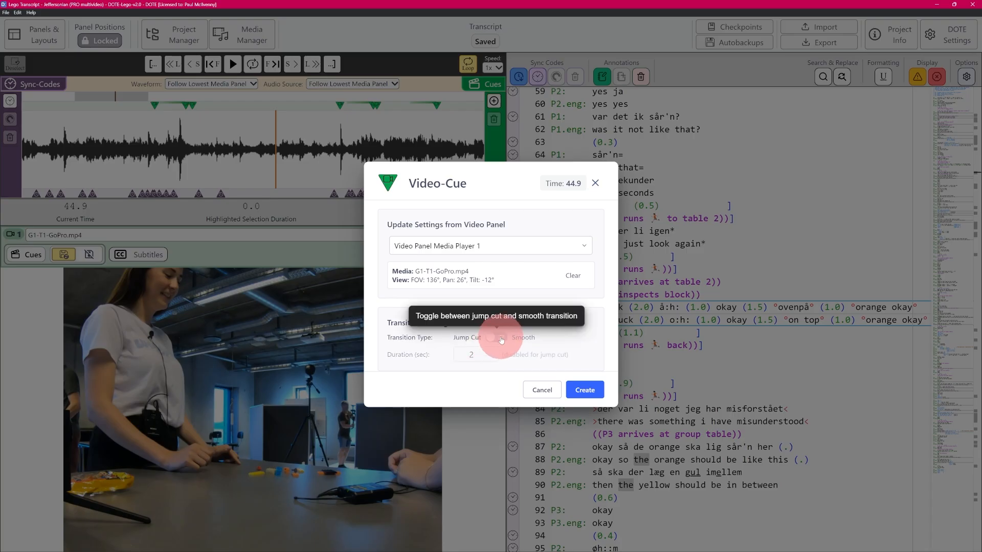
left_click(496, 340)
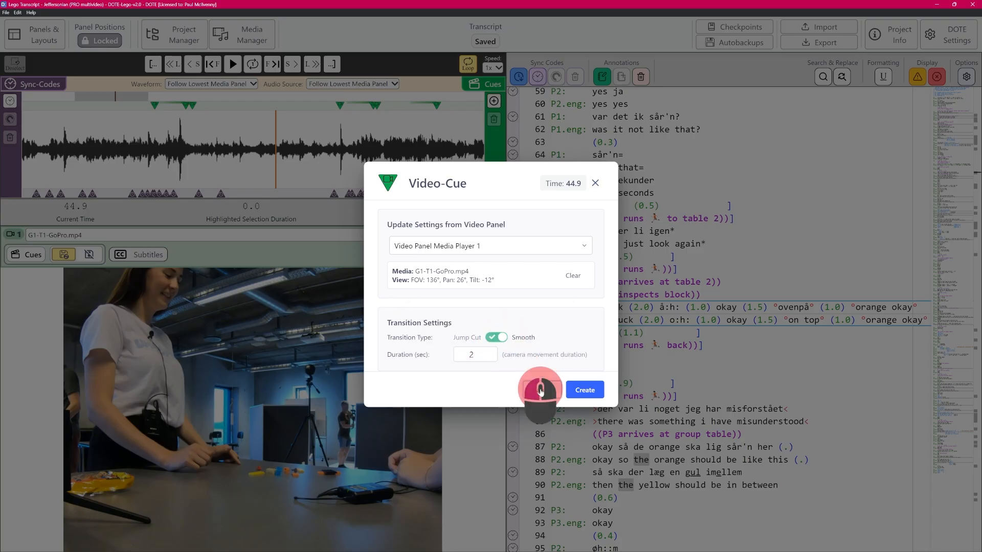
left_click(542, 391)
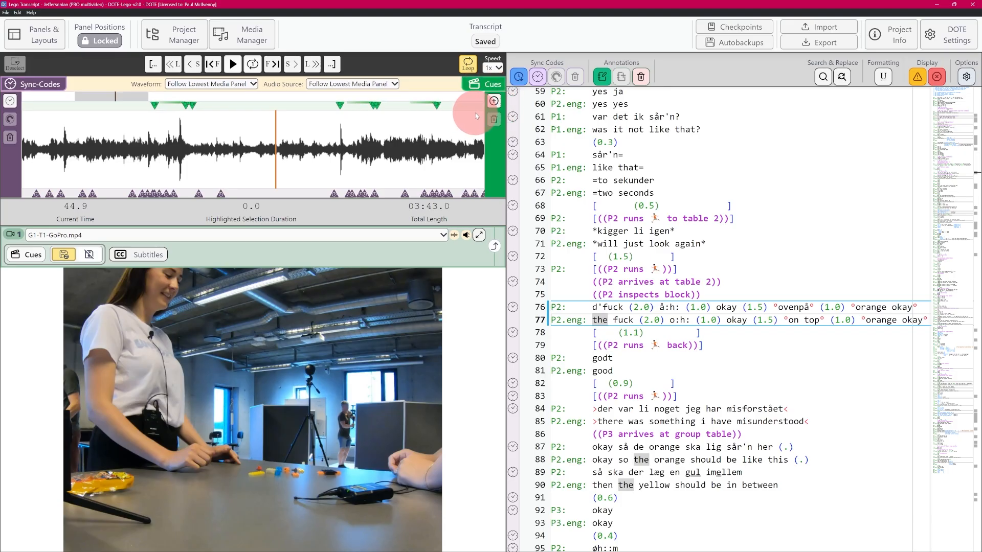
left_click(489, 84)
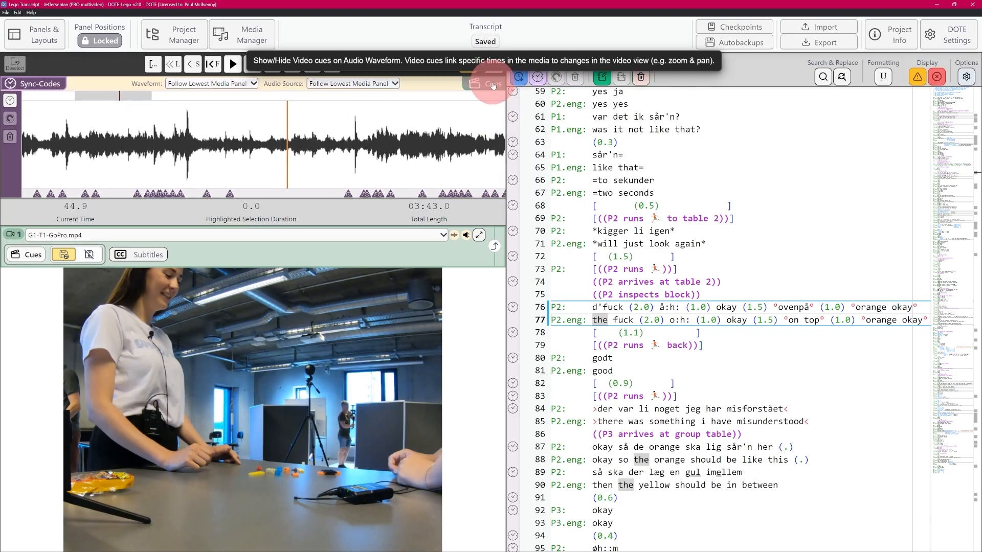
left_click(489, 85)
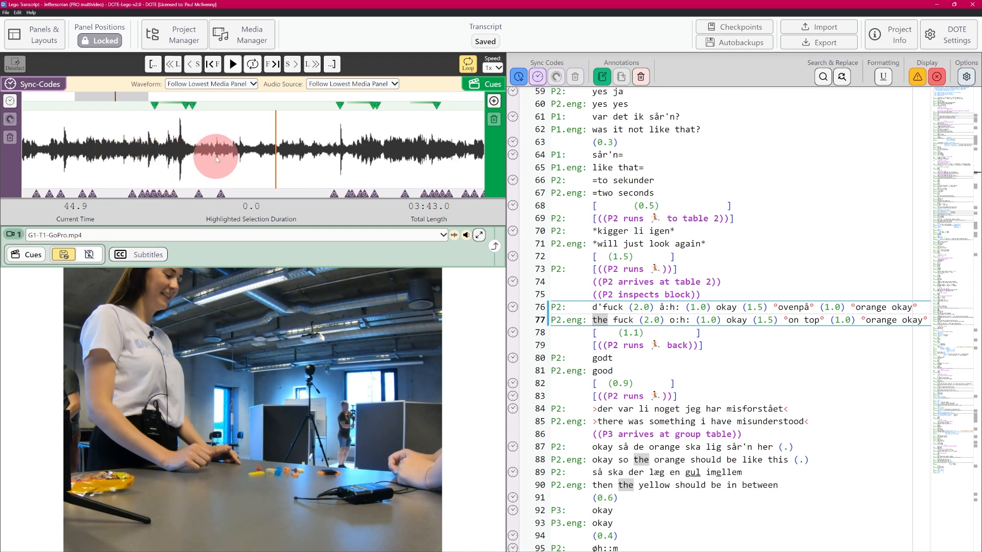
Apply the Wide Timeline layout, followed by the Two wide timelines layout
left_click(45, 39)
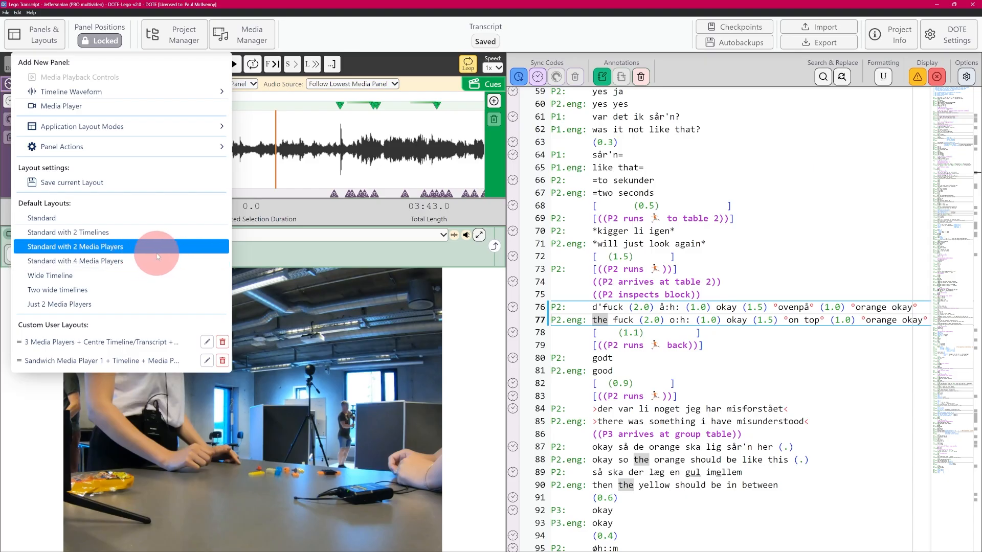
left_click(74, 279)
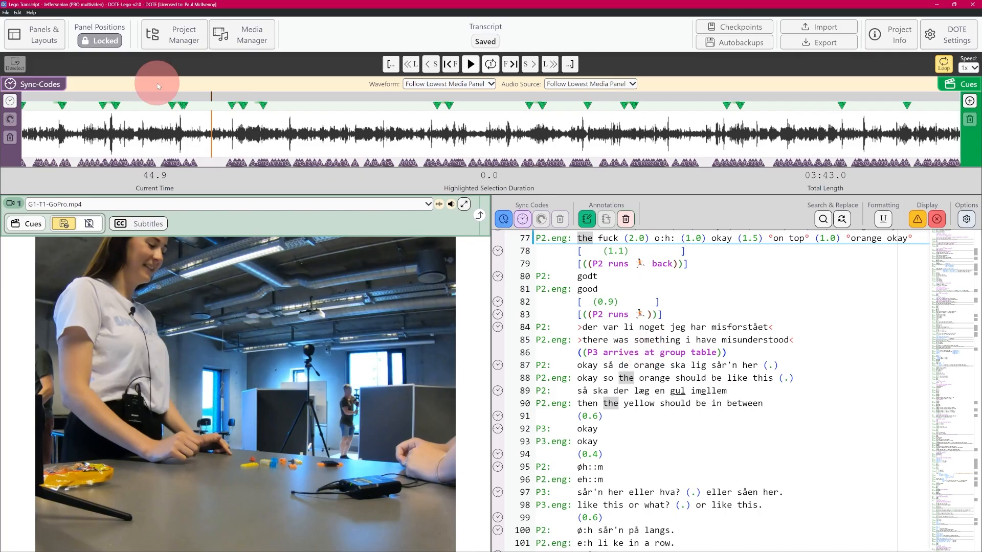
left_click(28, 35)
left_click(99, 281)
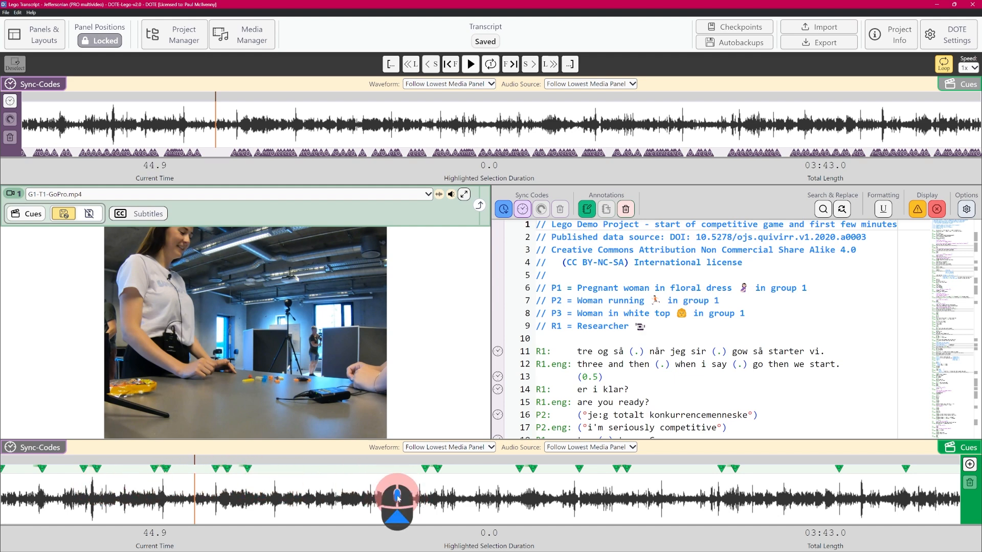
Zoom in on the waveform of the timeline showing video-cues and play the media to about 46.6 s
scroll(397, 496, "up", 5)
scroll(398, 496, "up", 4)
scroll(398, 496, "down", 1)
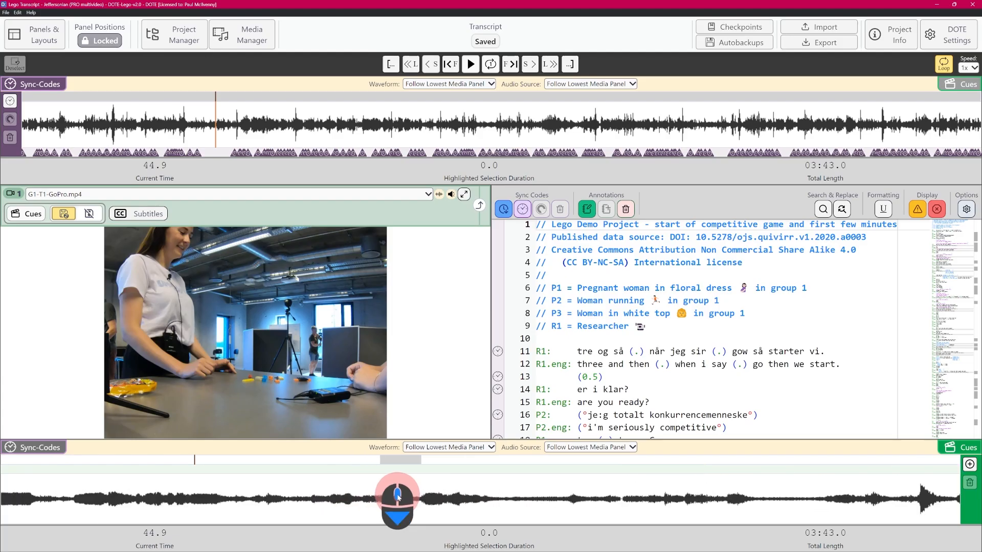
key("ctrl+space")
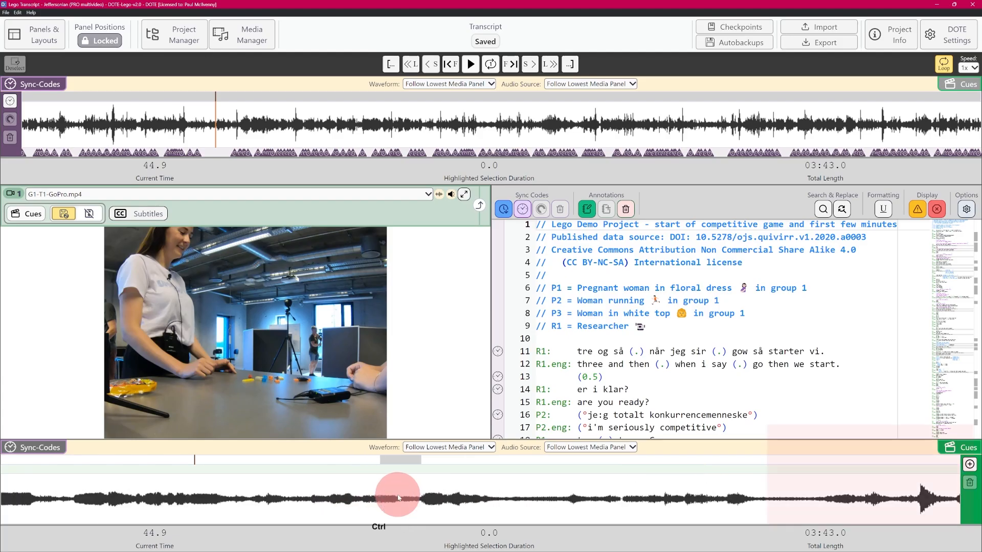
key("ctrl+space")
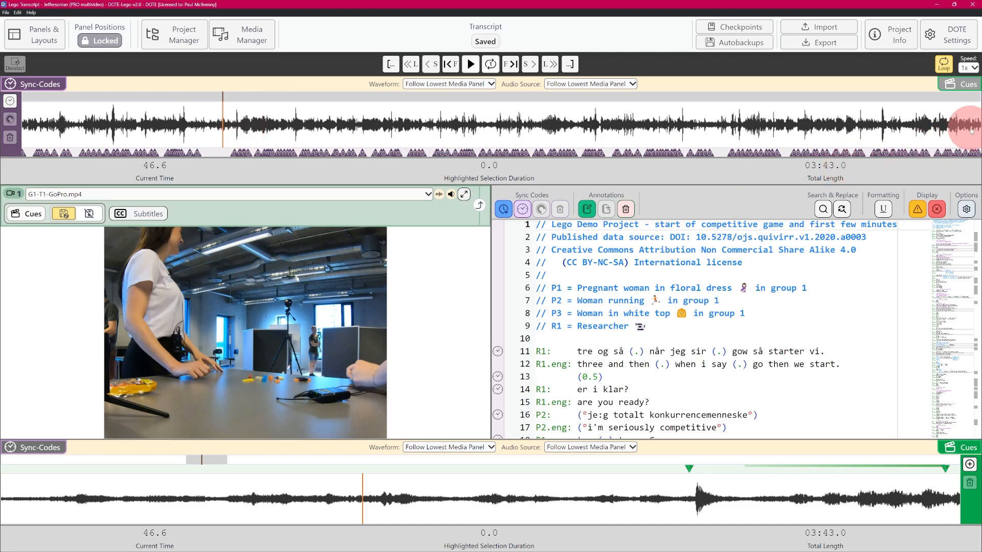
Check the zoom of the sync-codes timeline at full length and play the media to about 54.2 s
scroll(575, 147, "up", 1)
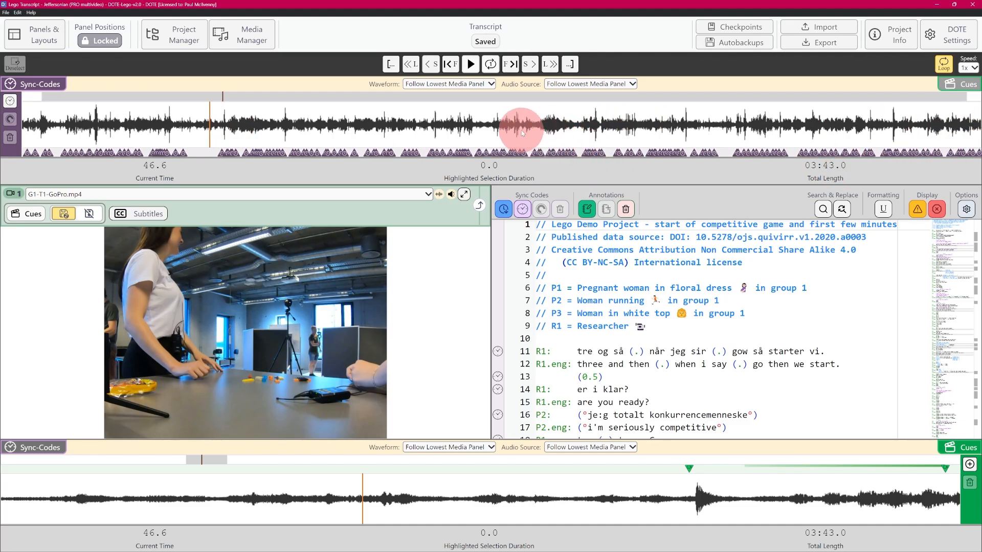
scroll(541, 131, "down", 1)
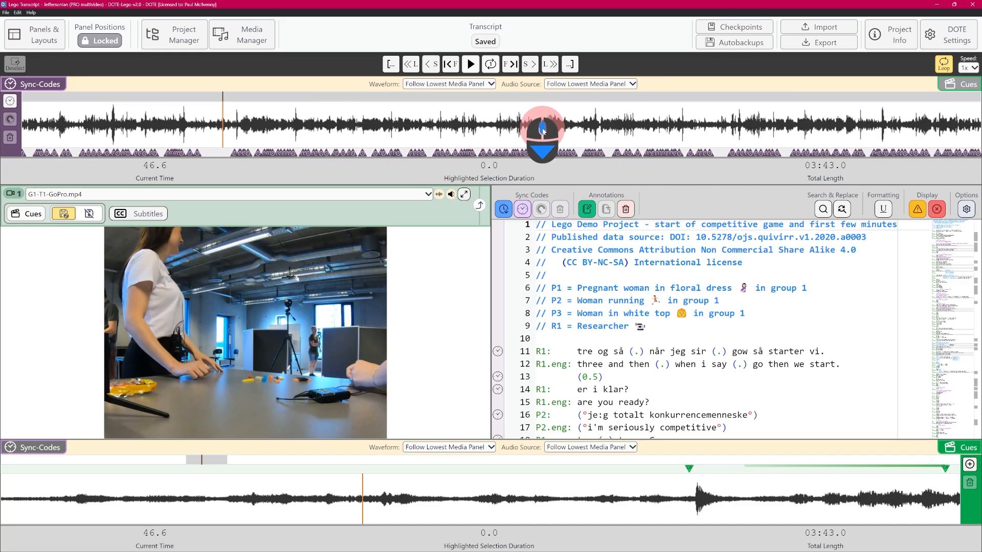
key("ctrl+space")
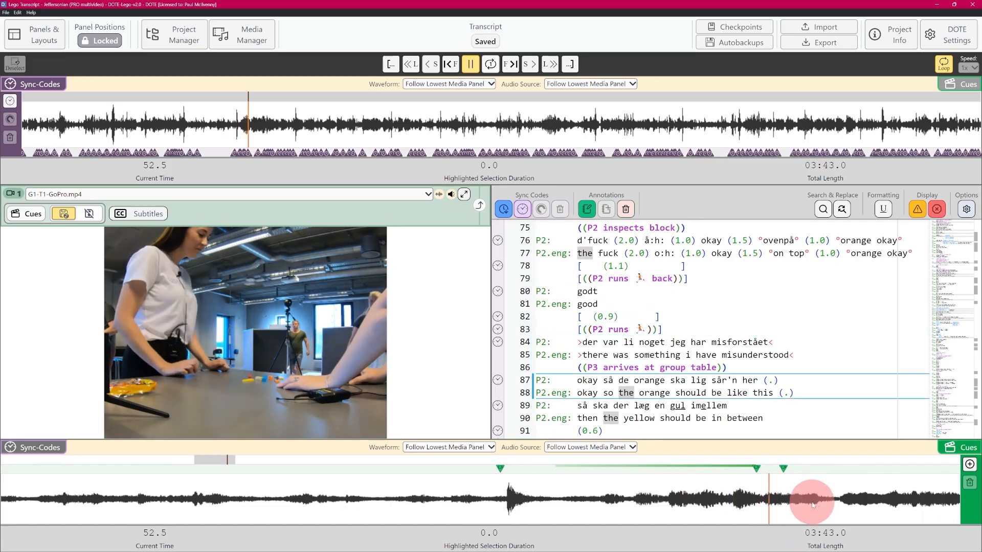
key("ctrl+space")
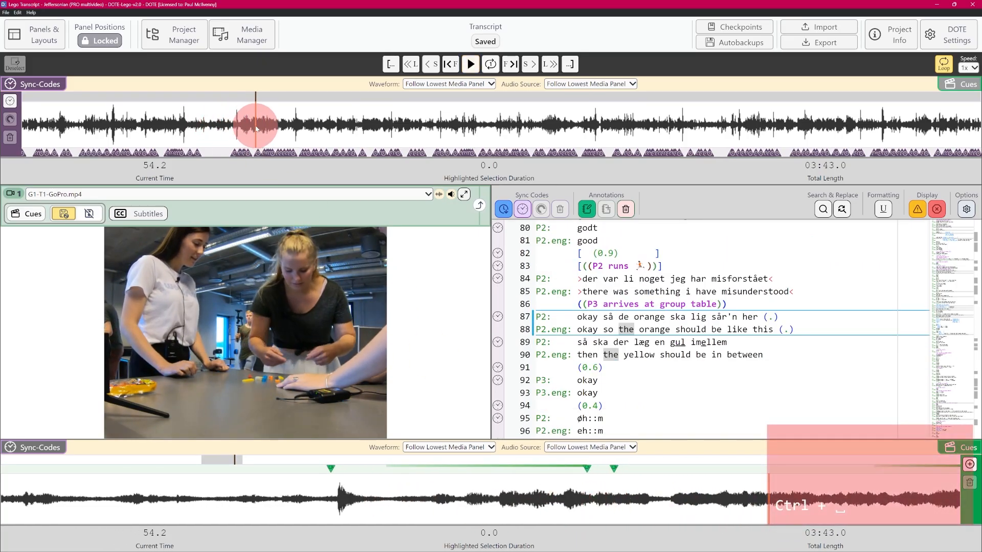
Resume playback, zoom in on the sync-codes timeline's waveform while it plays, and pause at about 1:08.9
key("ctrl+space")
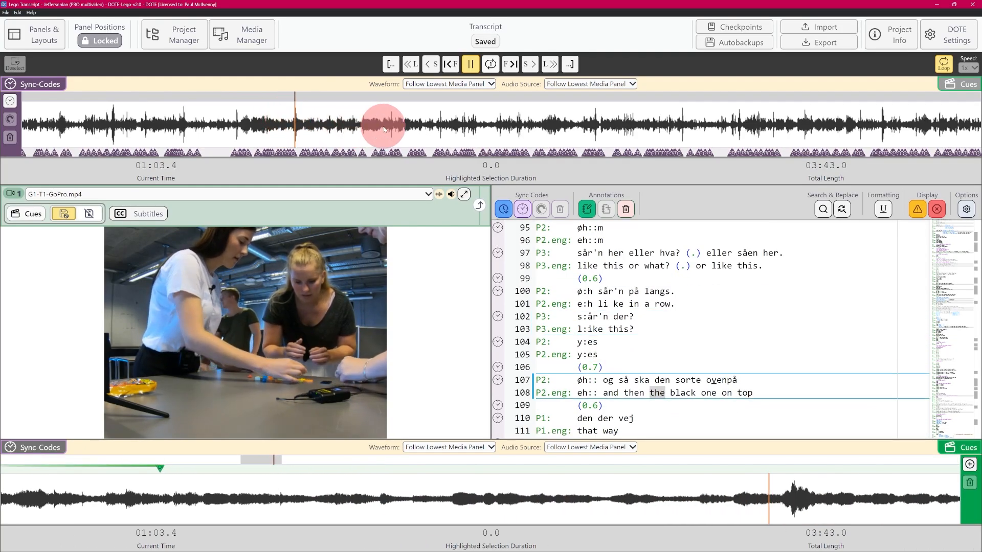
scroll(392, 129, "up", 2)
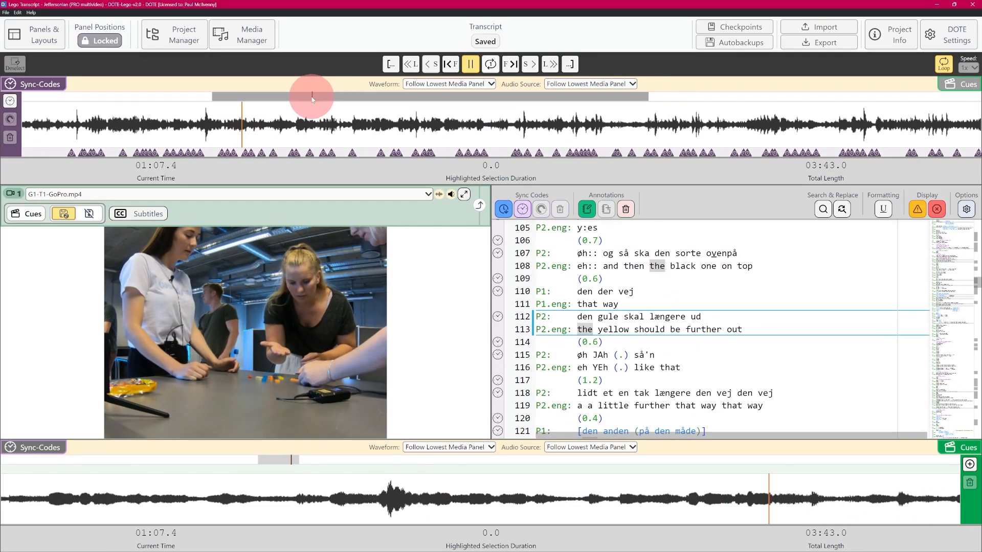
key("ctrl+space")
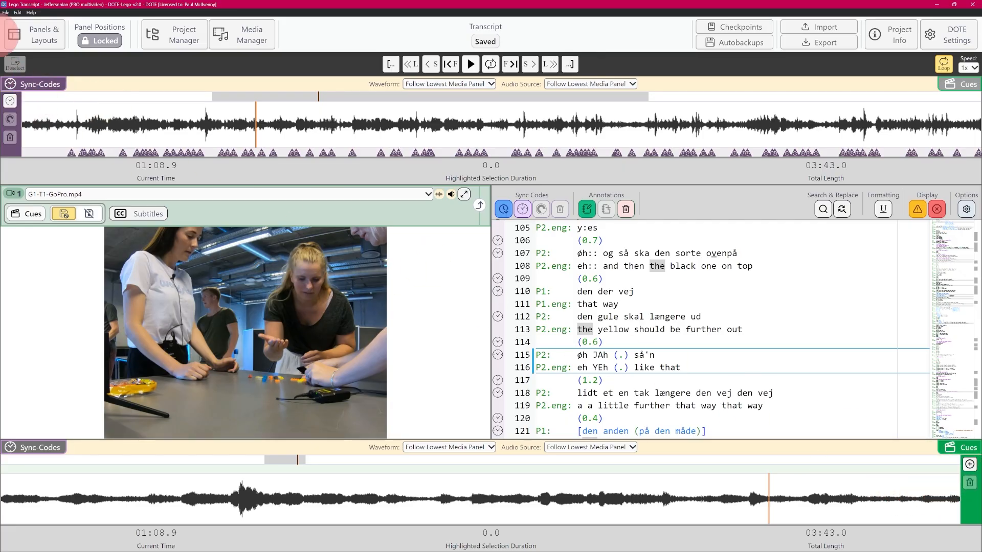
Add a timeline waveform panel with both sync-codes and video cues visible, and shrink it in favour of the video-cues timeline
left_click(45, 40)
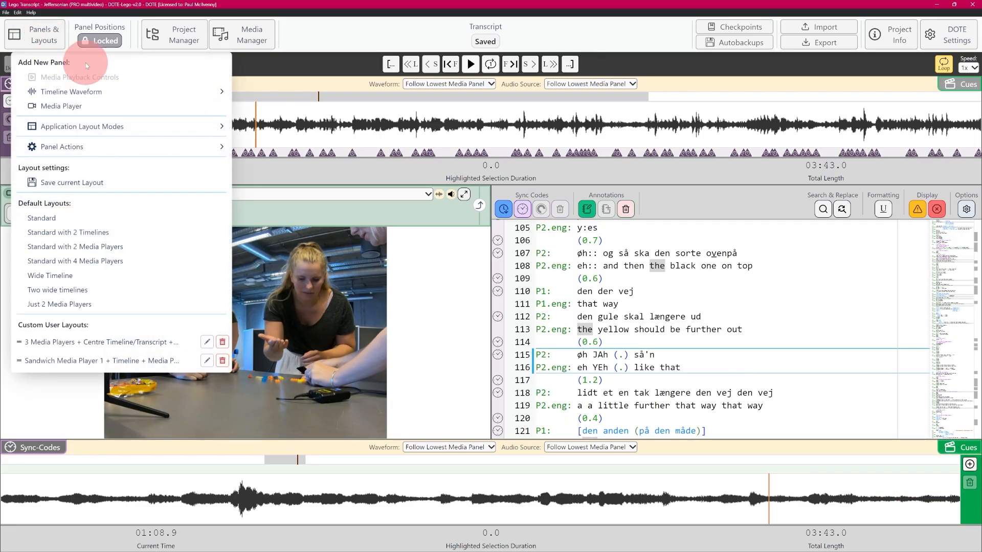
mouse_move(119, 91)
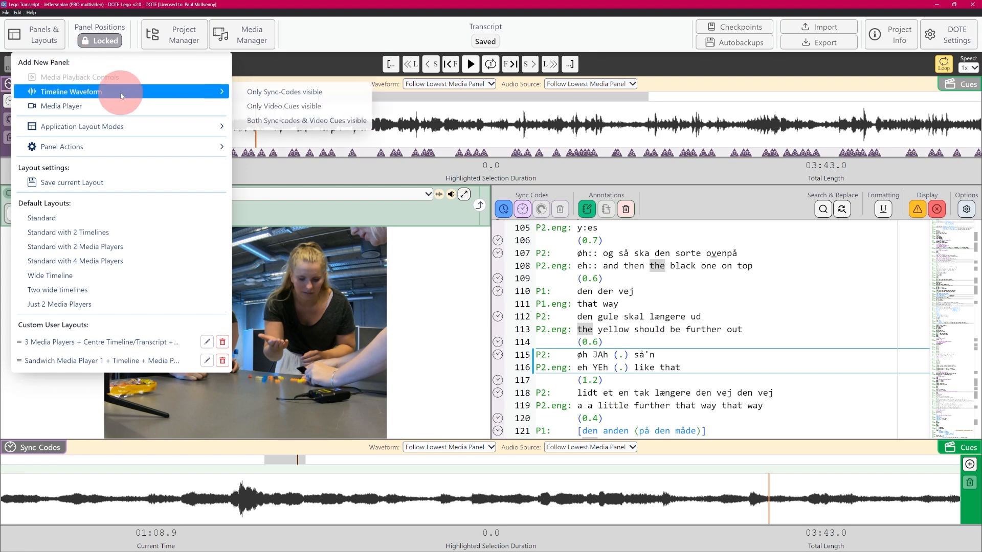
left_click(323, 121)
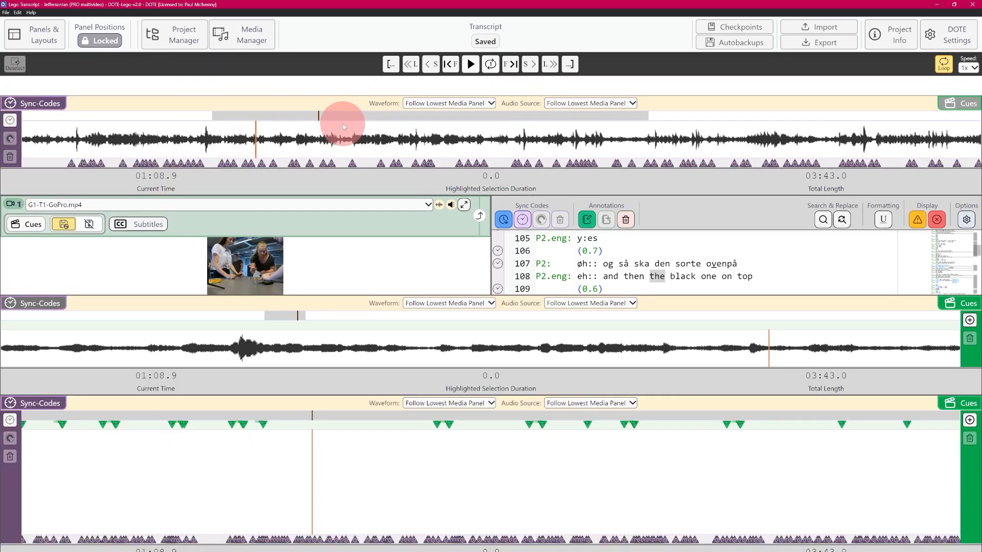
left_click(298, 323)
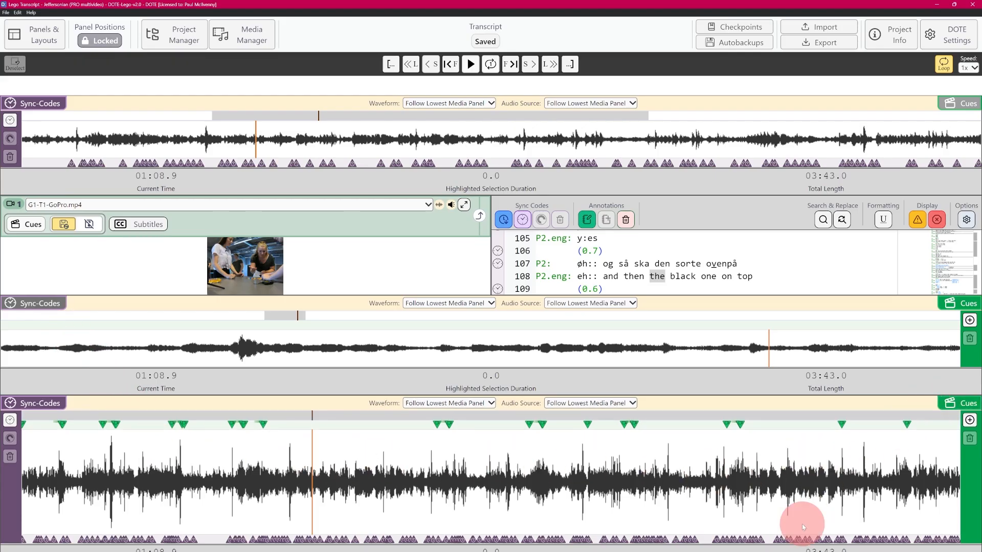
left_click_drag(336, 396, 321, 438)
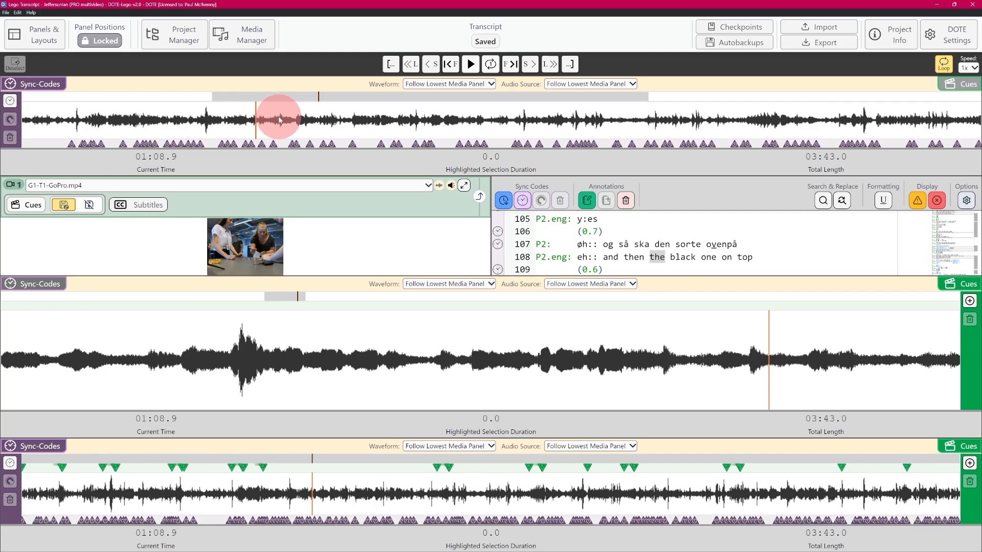
Zoom in further on the sync-codes timeline, and hide both the sync-codes and the cues in the newly added timeline
scroll(279, 120, "up", 5)
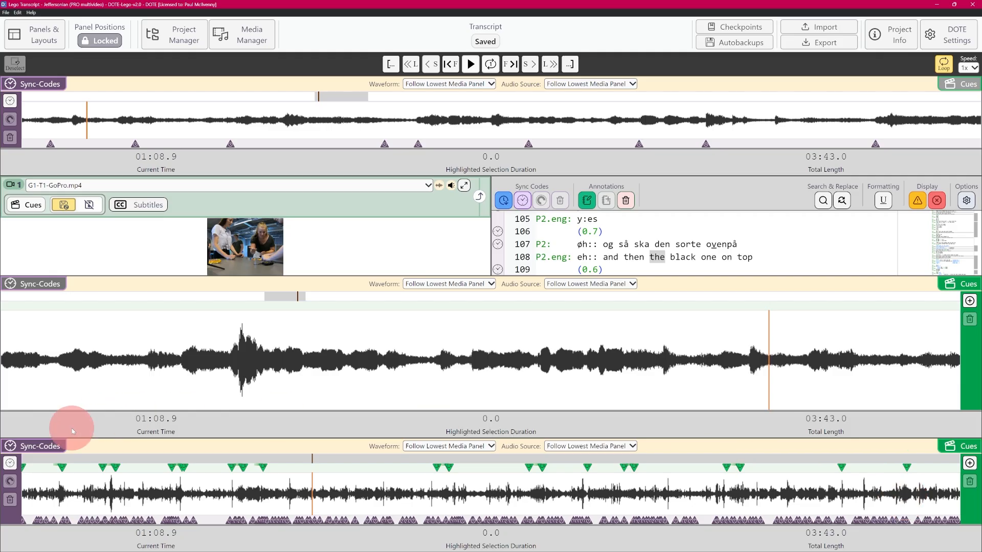
left_click(45, 444)
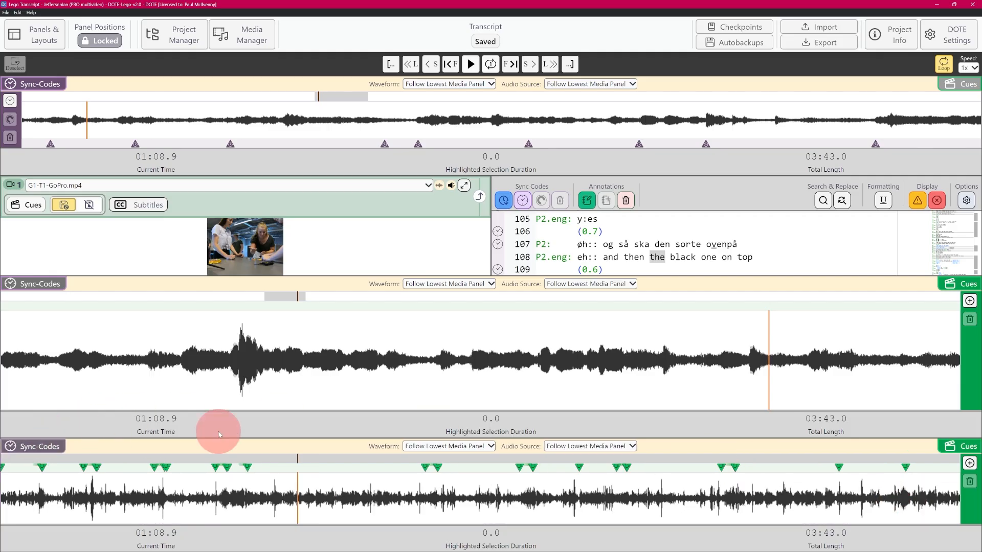
left_click(960, 453)
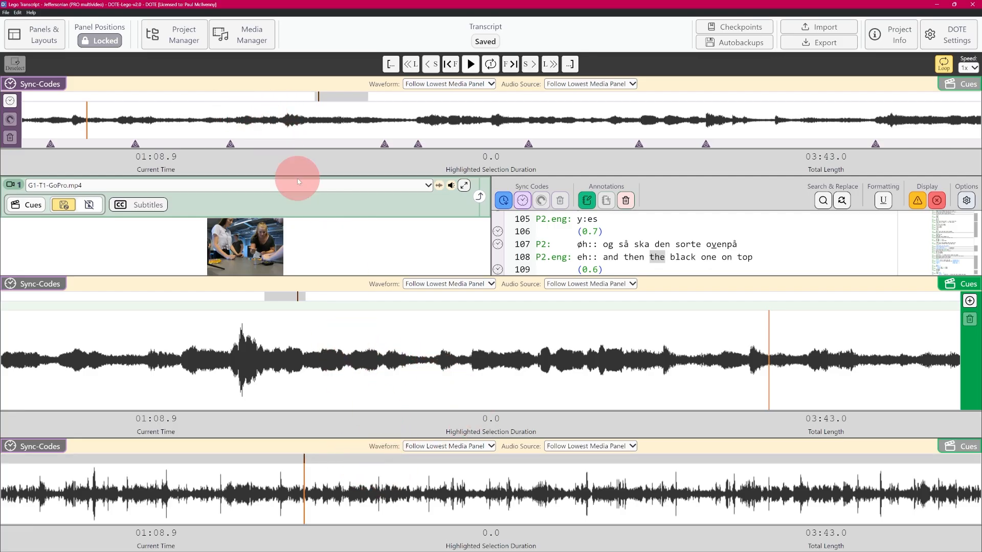
Resize the panels to enlarge the media player and transcript and reduce the height of the three timelines
left_click_drag(353, 276, 351, 342)
mouse_move(372, 176)
left_mouse_down()
mouse_move(372, 148)
mouse_move(369, 162)
left_mouse_up()
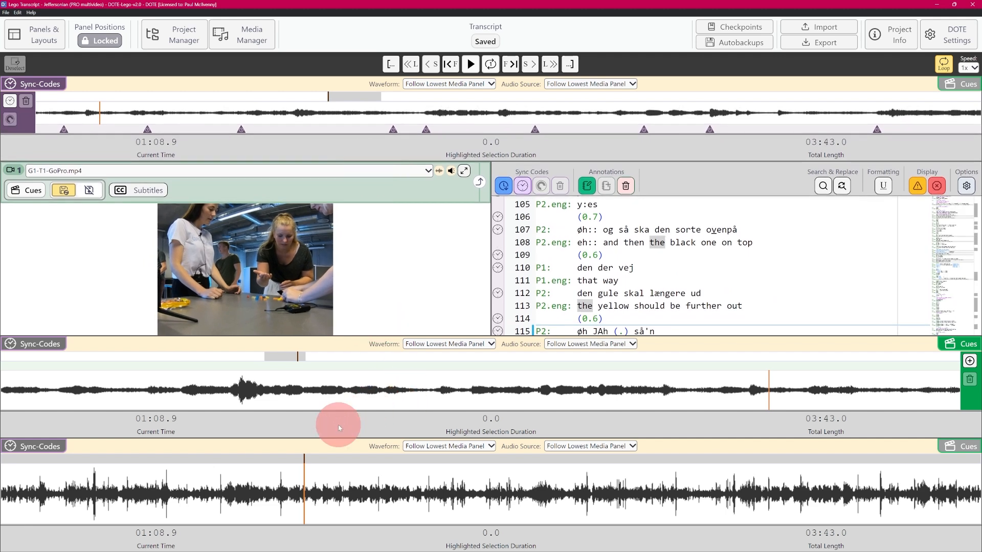
left_click_drag(342, 438, 335, 457)
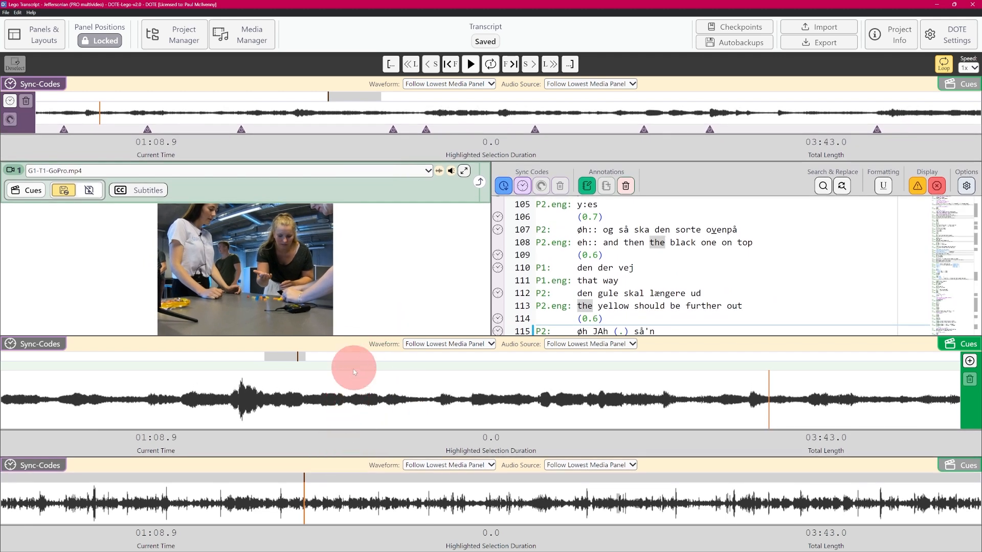
left_click_drag(349, 340, 377, 358)
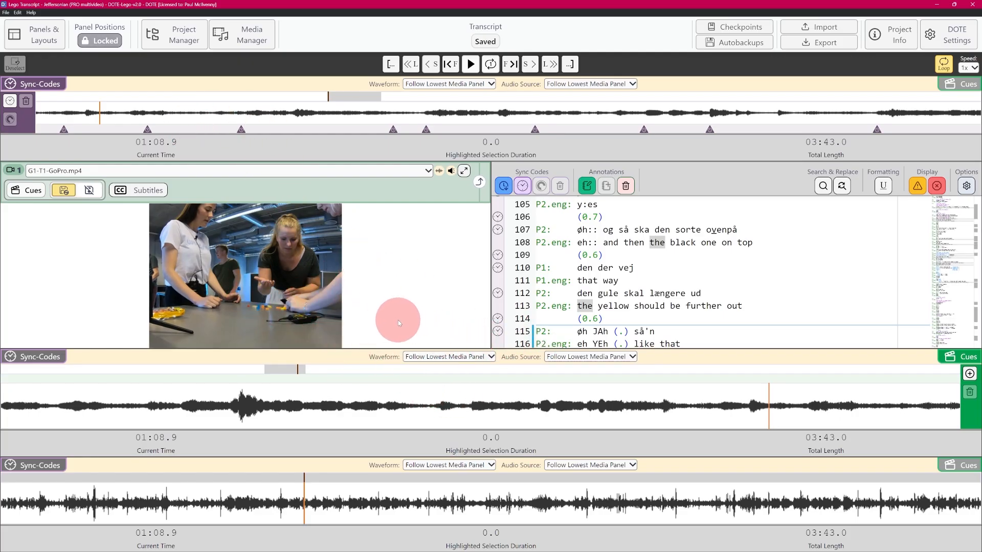
left_click(44, 32)
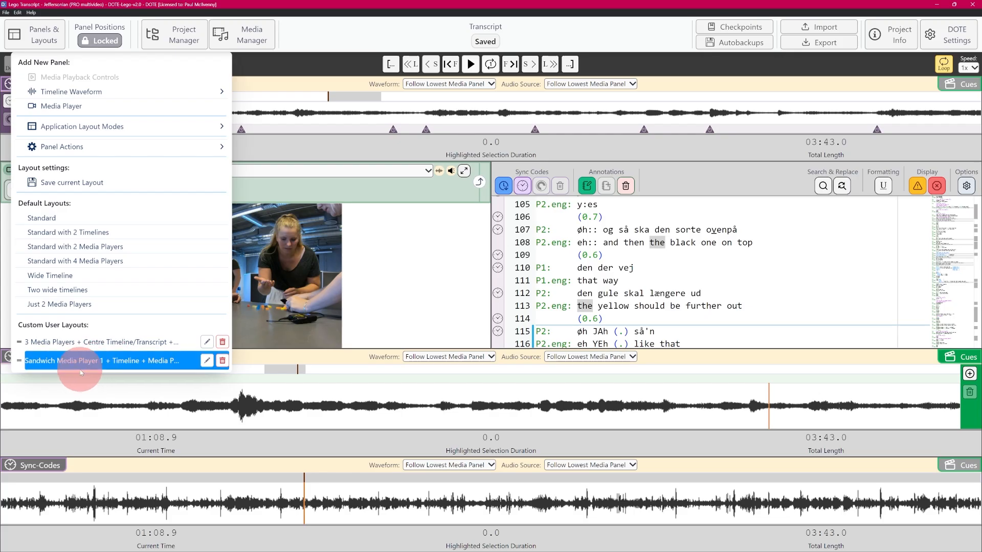
left_click(415, 270)
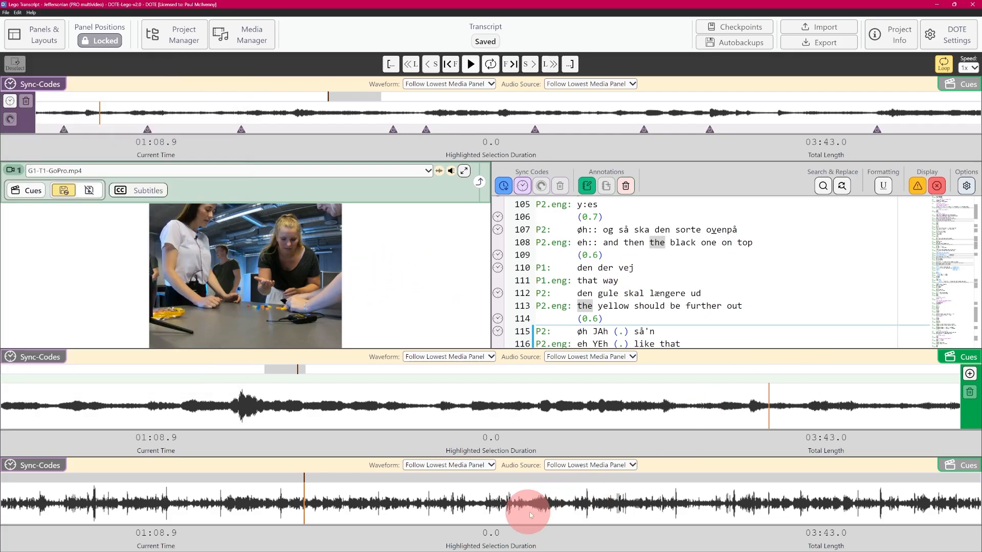